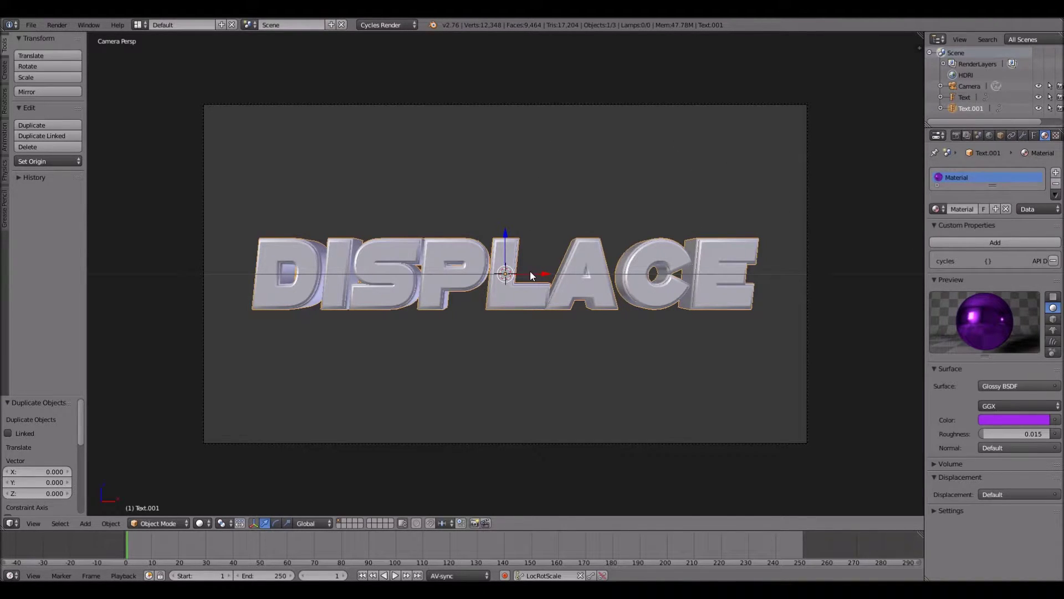
# Render the DISPLACE text from the camera and select the gold text object
pyautogui.press('F12')
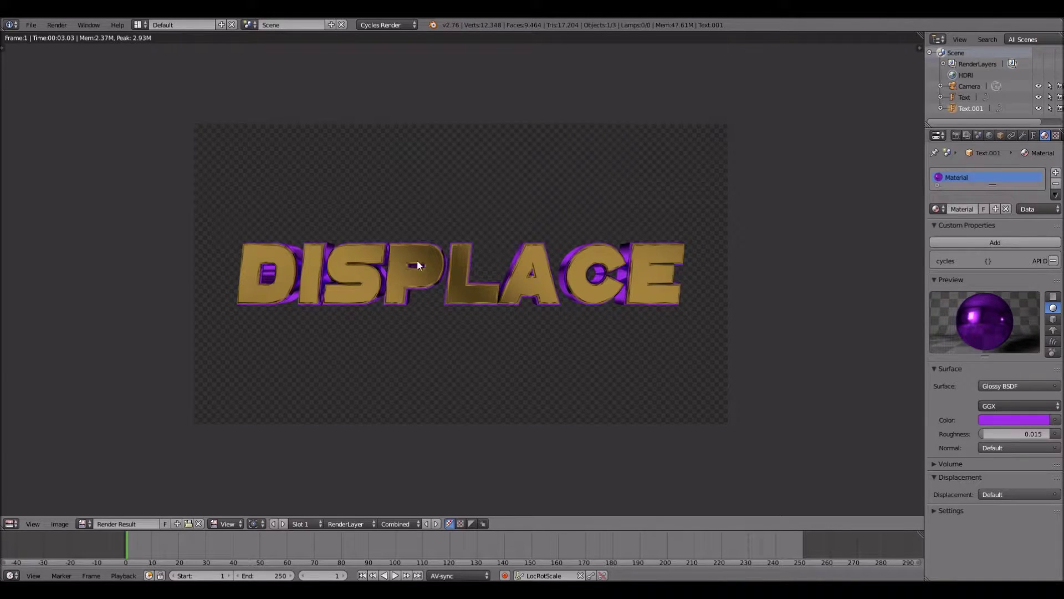
pyautogui.press('Escape')
pyautogui.rightClick(566, 303)
pyautogui.press('g')
pyautogui.rightClick(616, 341)
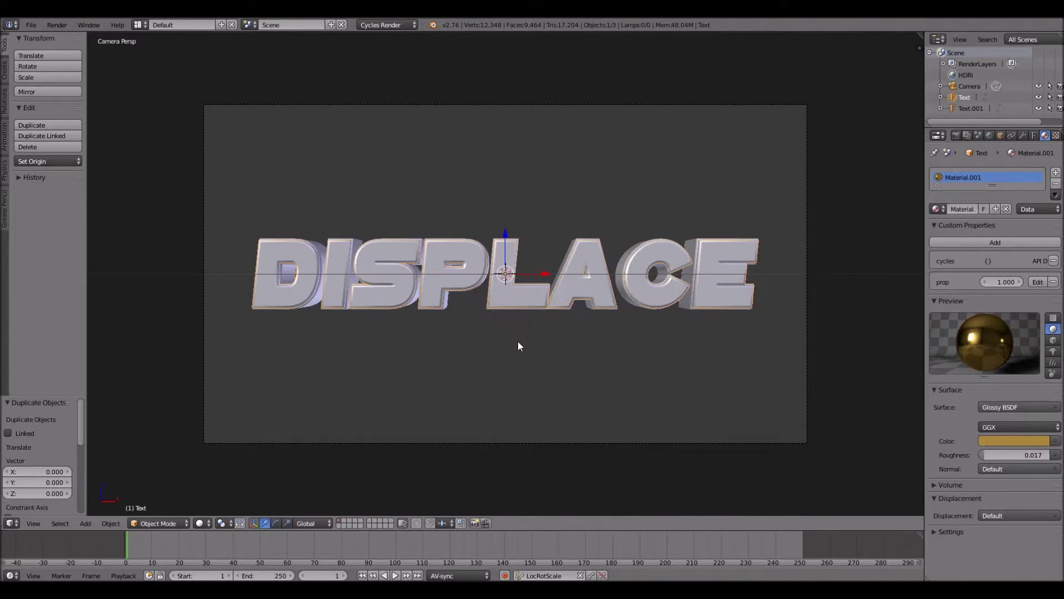
pyautogui.moveTo(490, 353); pyautogui.dragTo(438, 313, button='middle')
pyautogui.press('KP_0')
pyautogui.click(1056, 136)
pyautogui.click(1045, 137)
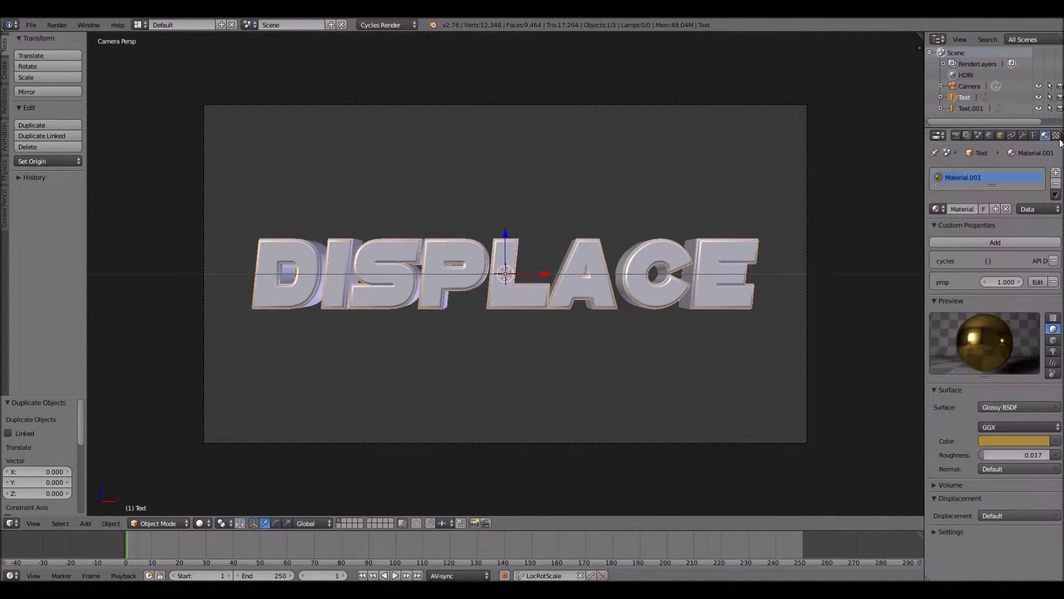
pyautogui.click(1057, 136)
pyautogui.click(1045, 135)
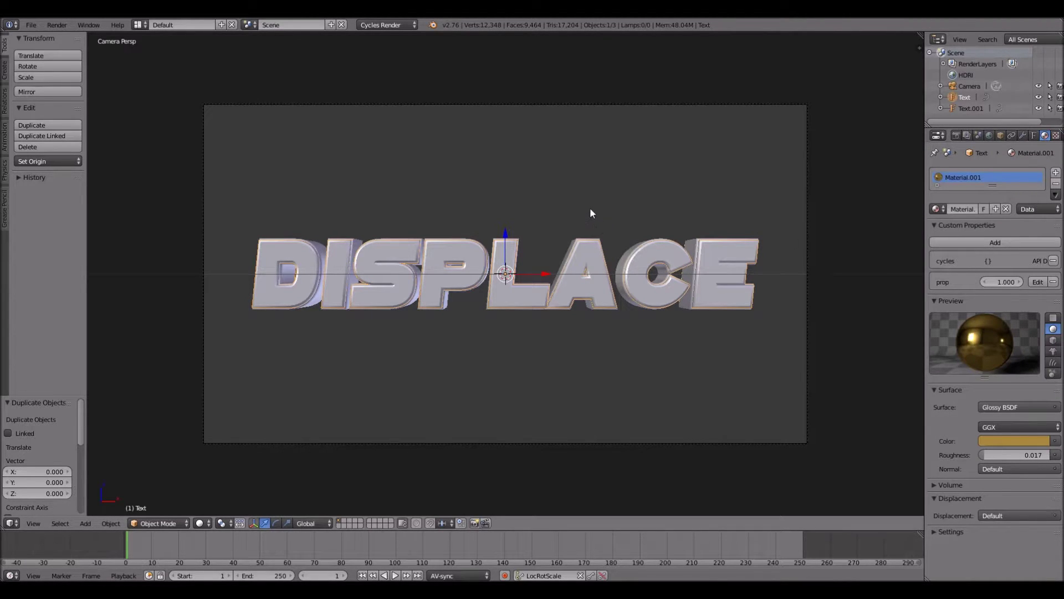
# Add a cube mesh at the scene origin
pyautogui.hotkey('shift', 'a')
pyautogui.hotkey('shift', 'a')
pyautogui.hotkey('shift', 'a')
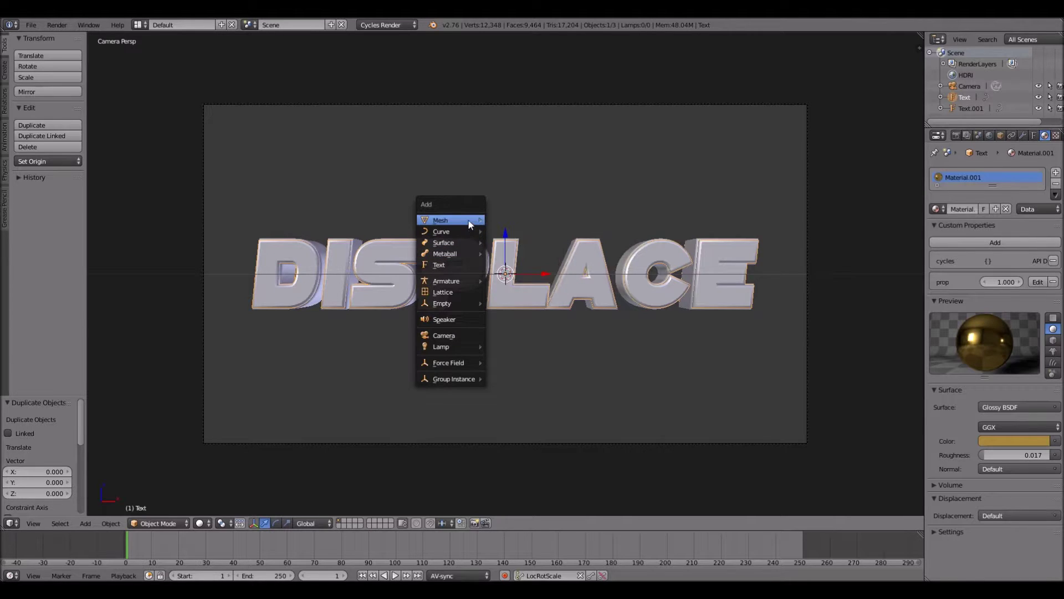
pyautogui.moveTo(469, 224)
pyautogui.click(521, 228)
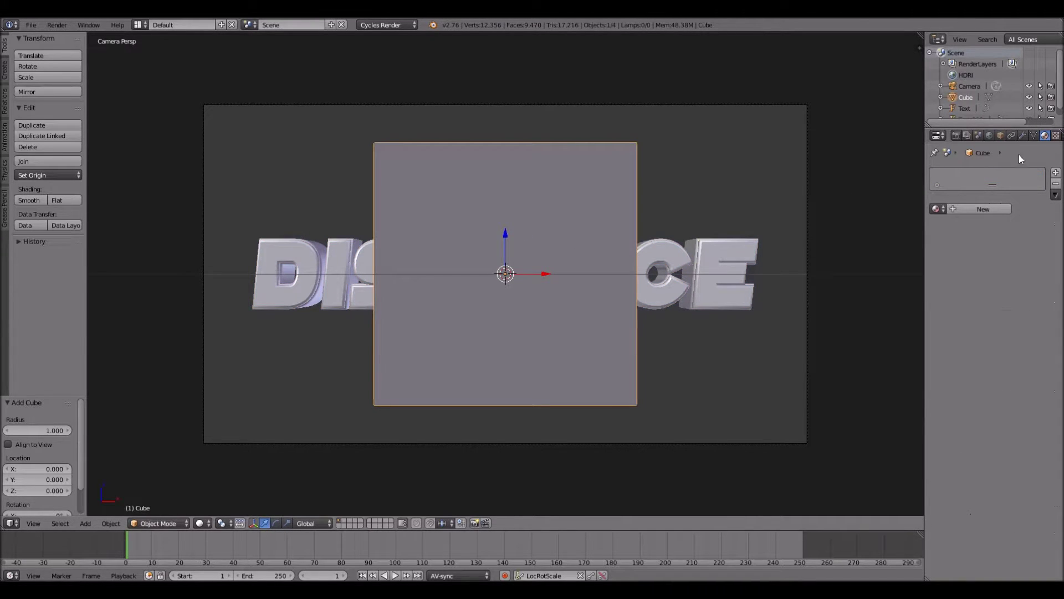
# Examine the texture sources and the wave texture's settings with the cube selected, widening the properties area
pyautogui.click(1055, 136)
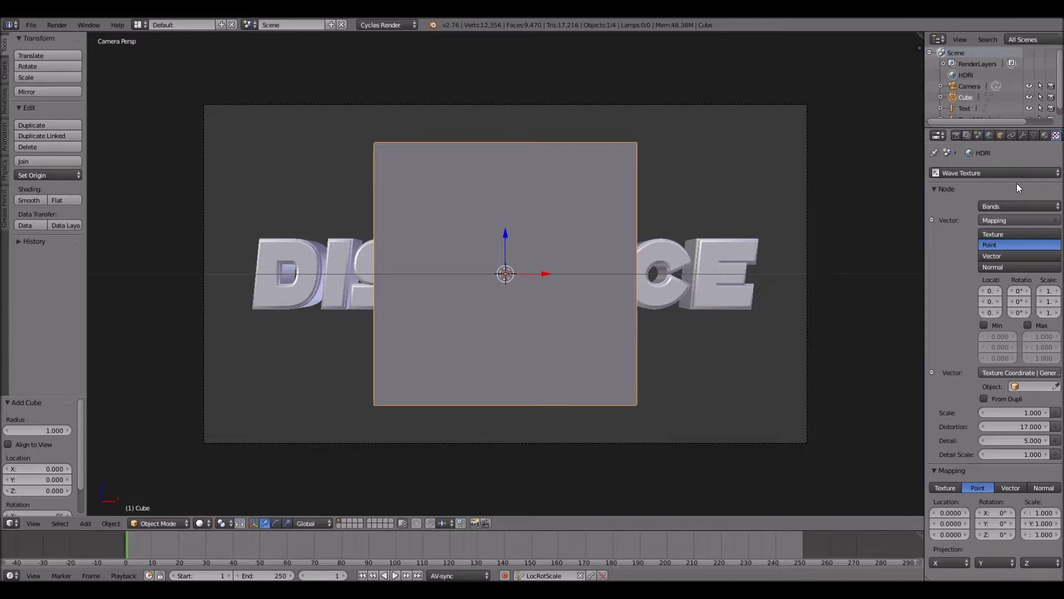
pyautogui.click(1002, 174)
pyautogui.click(982, 182)
pyautogui.click(959, 191)
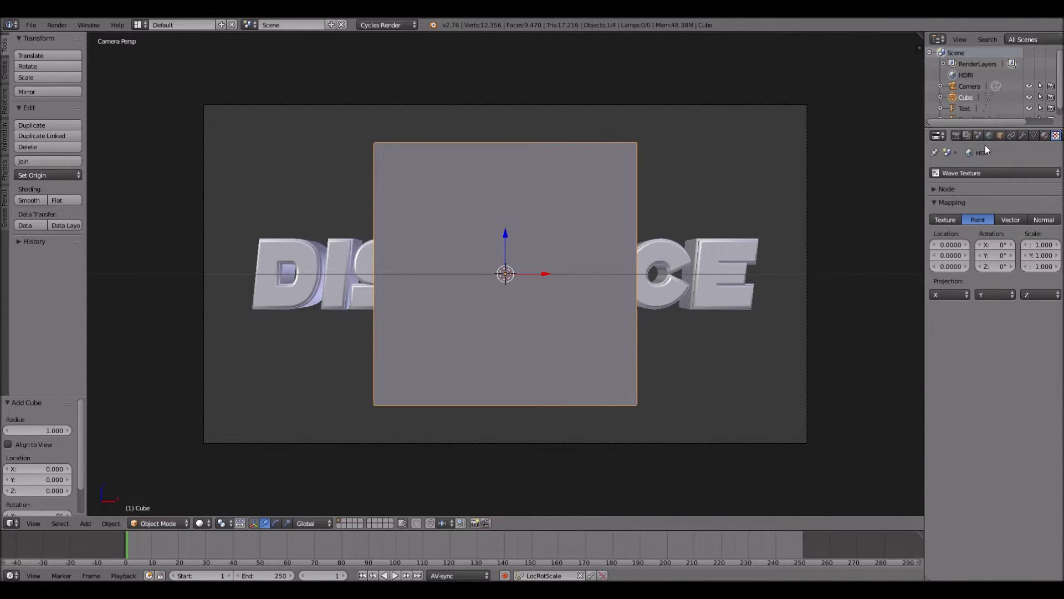
pyautogui.click(943, 203)
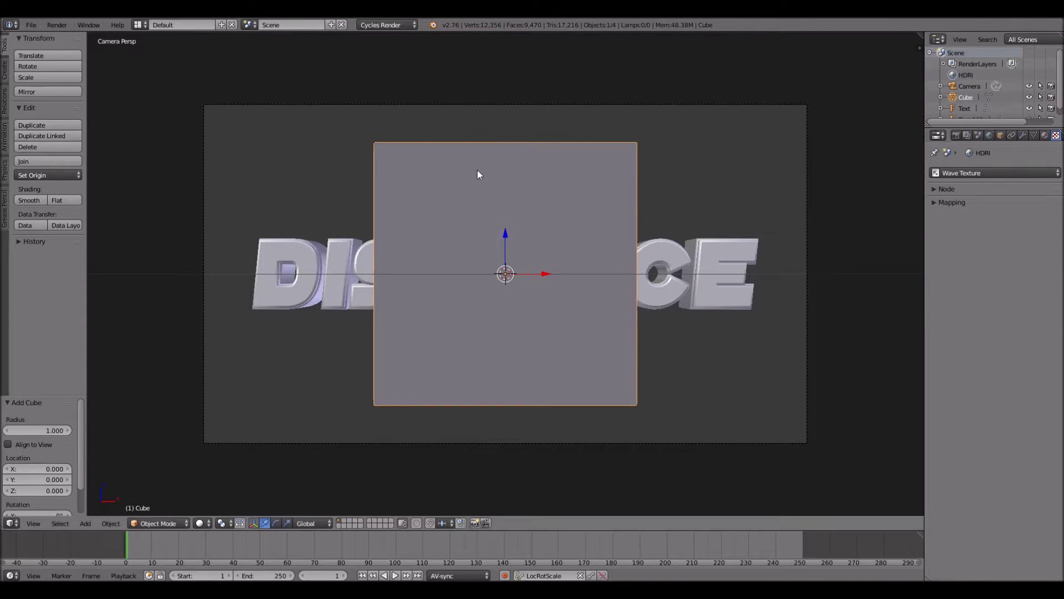
pyautogui.press('g')
pyautogui.press('Escape')
pyautogui.click(996, 190)
pyautogui.click(985, 174)
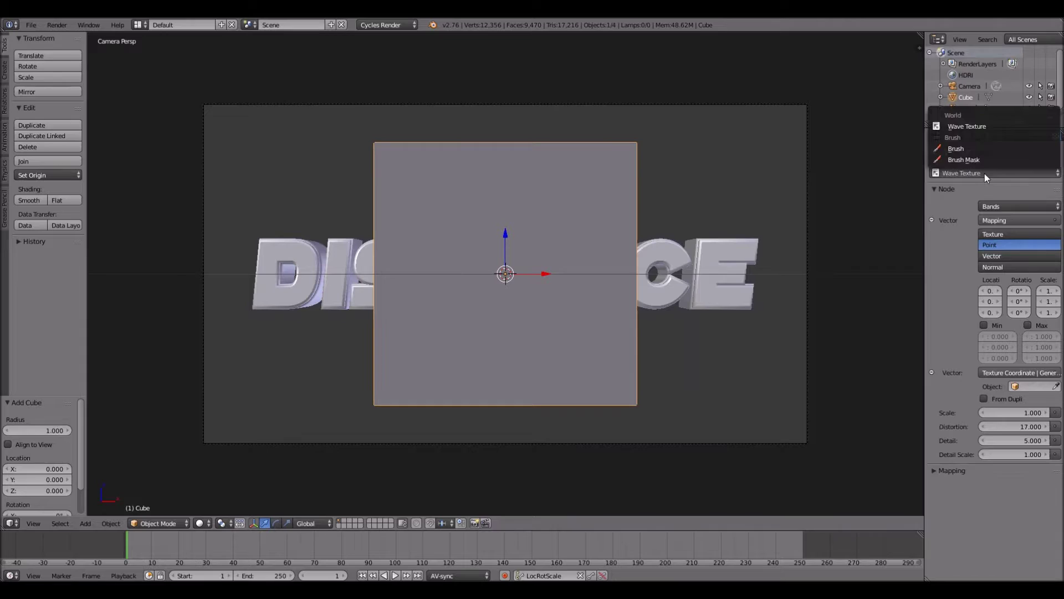
pyautogui.click(992, 159)
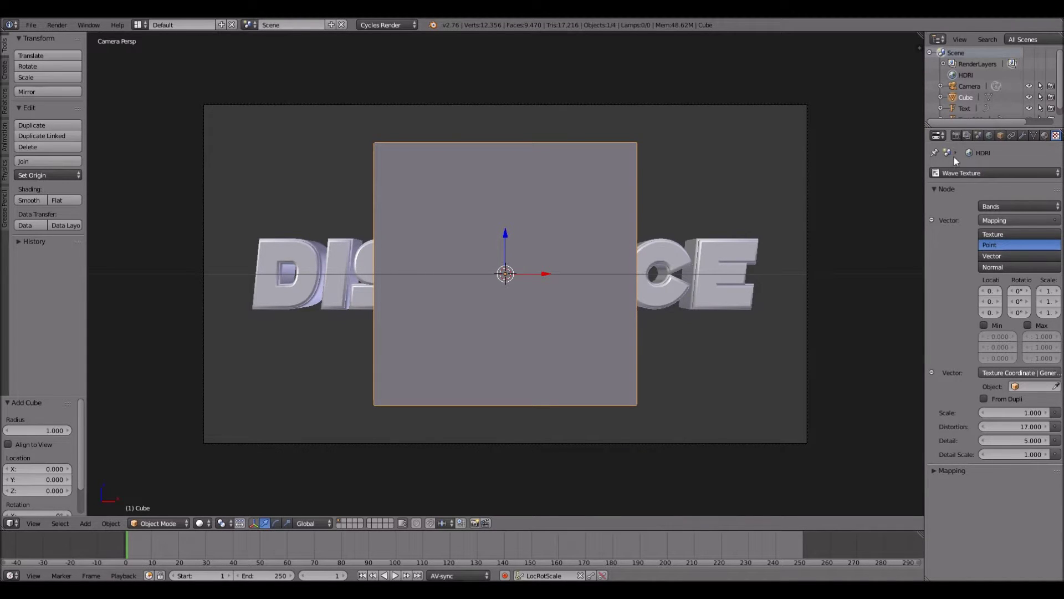
pyautogui.moveTo(925, 161); pyautogui.dragTo(819, 164)
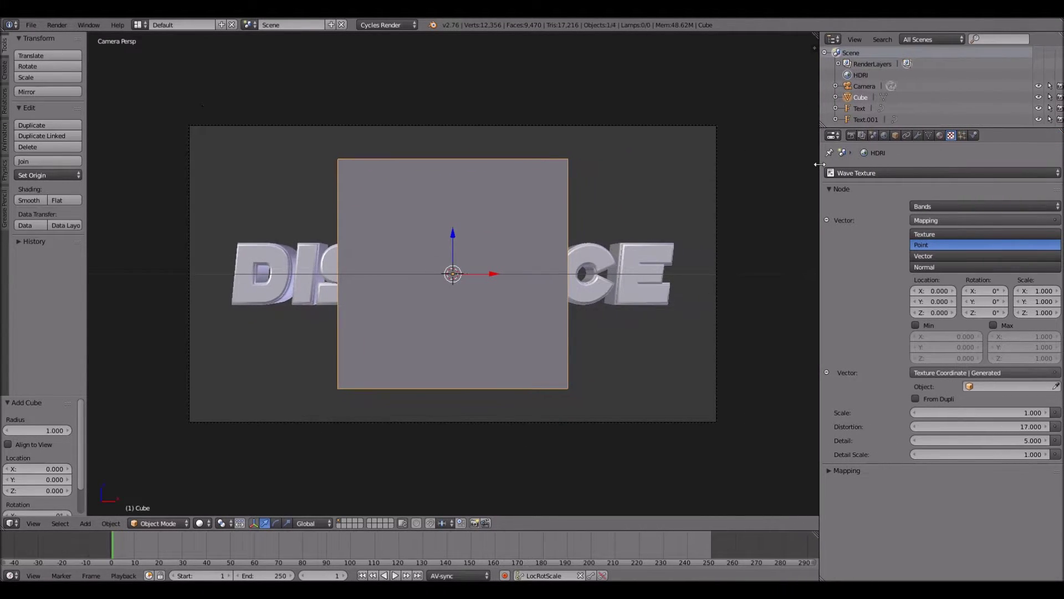
# Delete the cube and create a new empty scene
pyautogui.press('x')
pyautogui.click(507, 228)
pyautogui.click(249, 25)
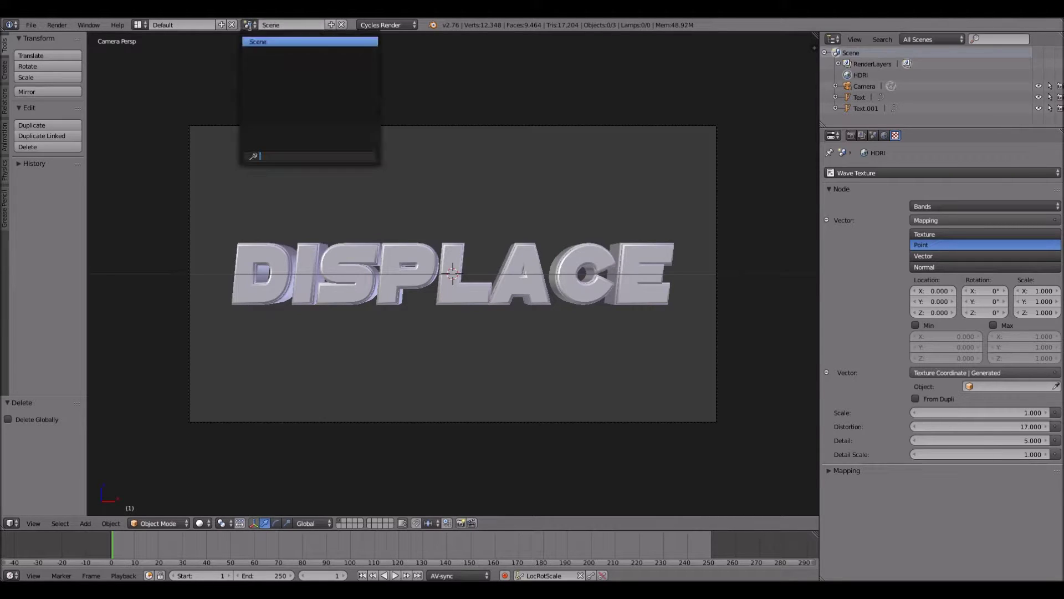
pyautogui.click(331, 24)
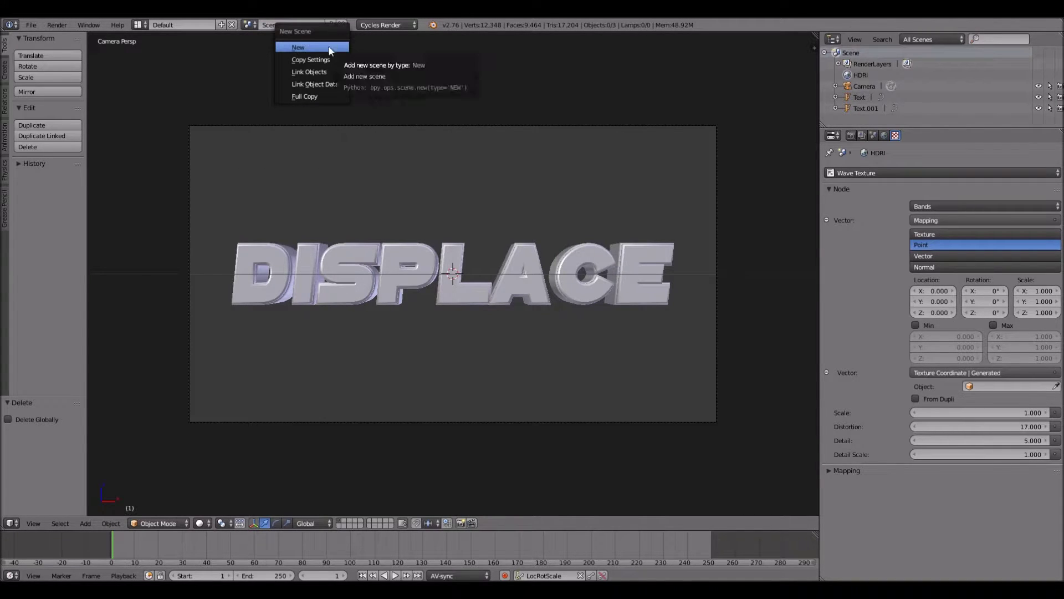
pyautogui.click(328, 45)
# Add a cube mesh to the new empty scene
pyautogui.moveTo(515, 262); pyautogui.dragTo(530, 314, button='middle')
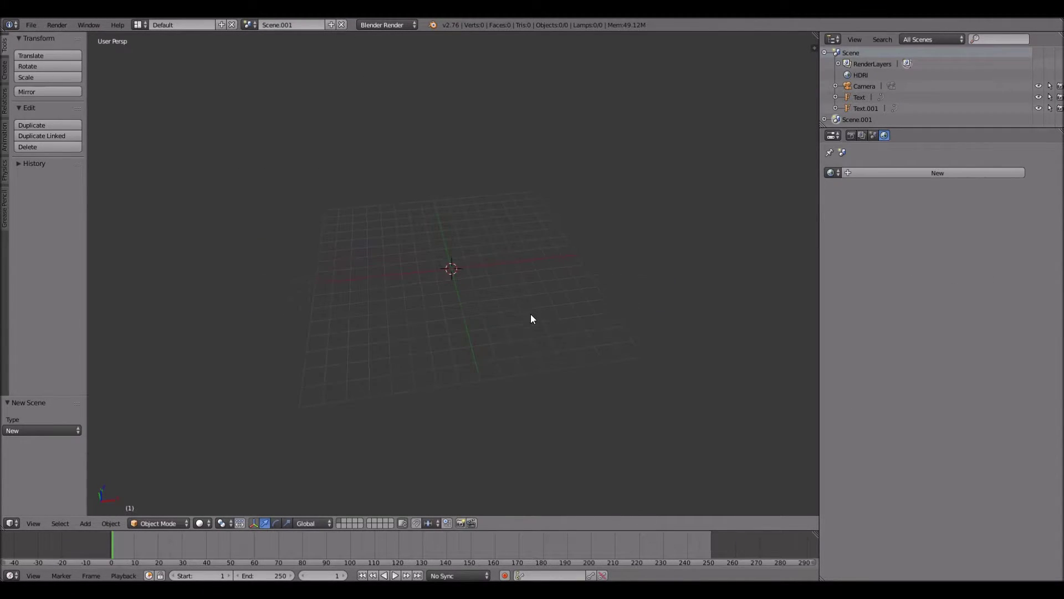
pyautogui.hotkey('shift', 'a')
pyautogui.moveTo(523, 314)
pyautogui.click(560, 326)
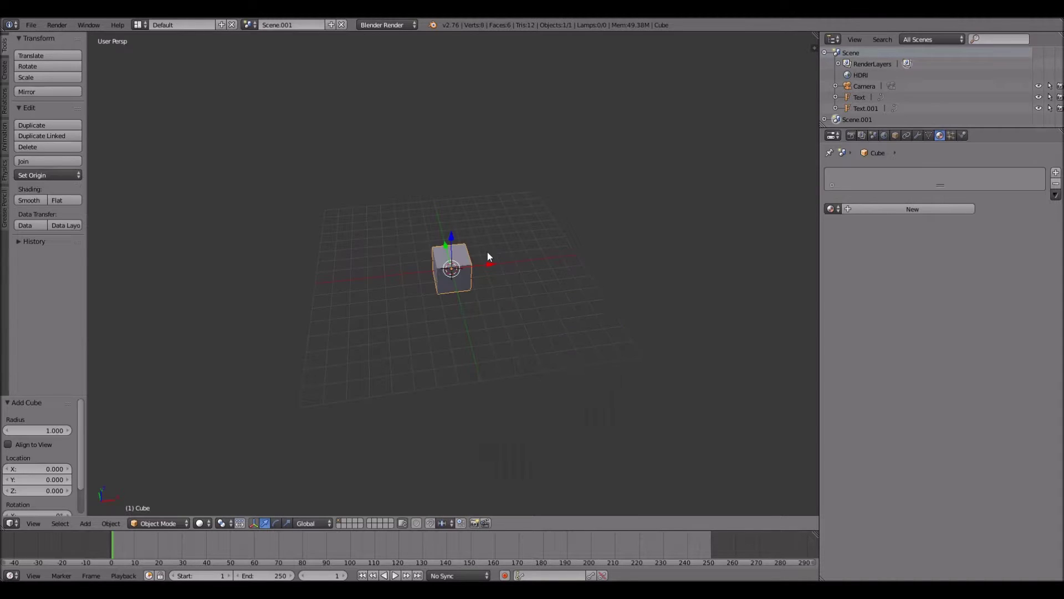
pyautogui.moveTo(570, 285); pyautogui.dragTo(623, 254, button='middle')
pyautogui.scroll(3, 622, 254)
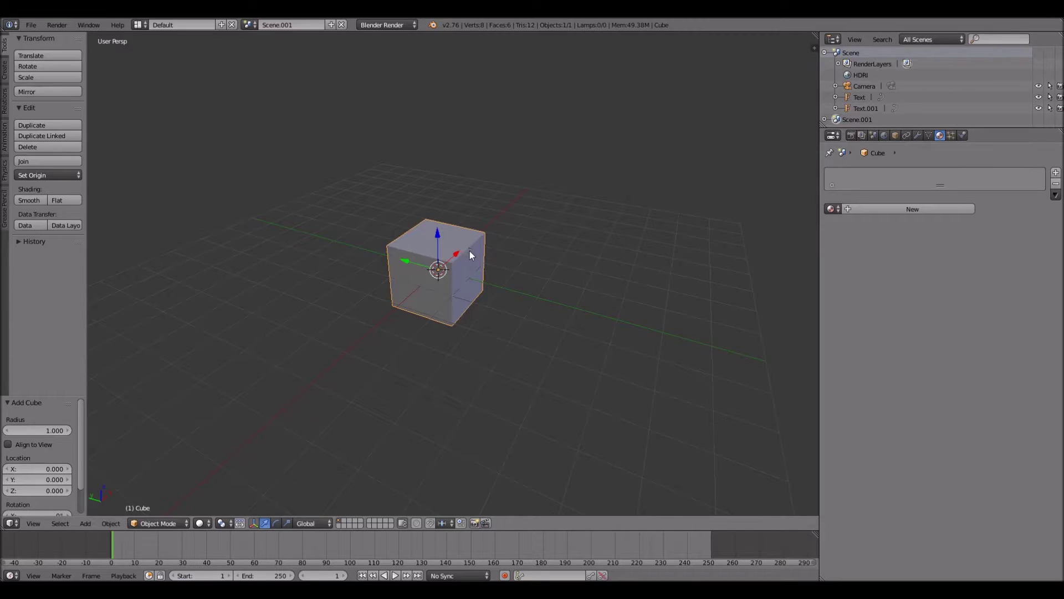
# Create a new material on the cube and review its settings
pyautogui.click(950, 135)
pyautogui.click(857, 210)
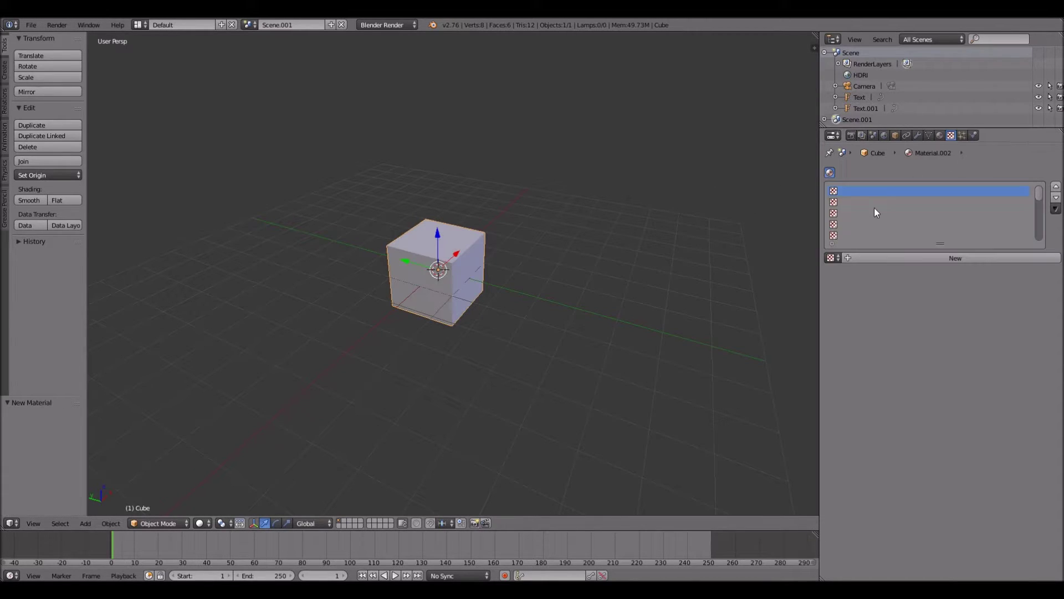
pyautogui.click(939, 135)
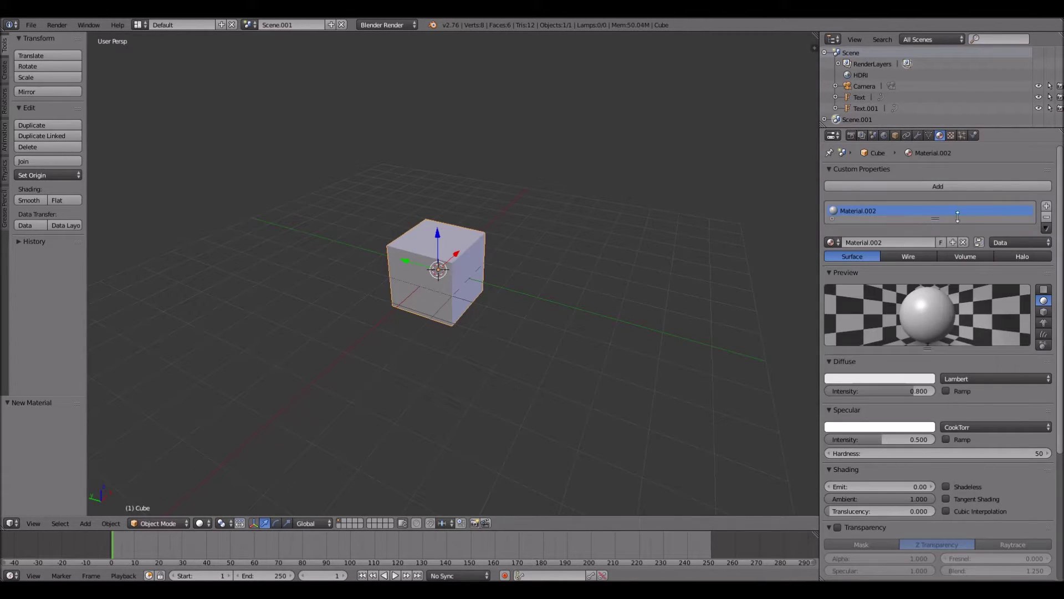
pyautogui.moveTo(620, 209); pyautogui.dragTo(843, 167, button='middle')
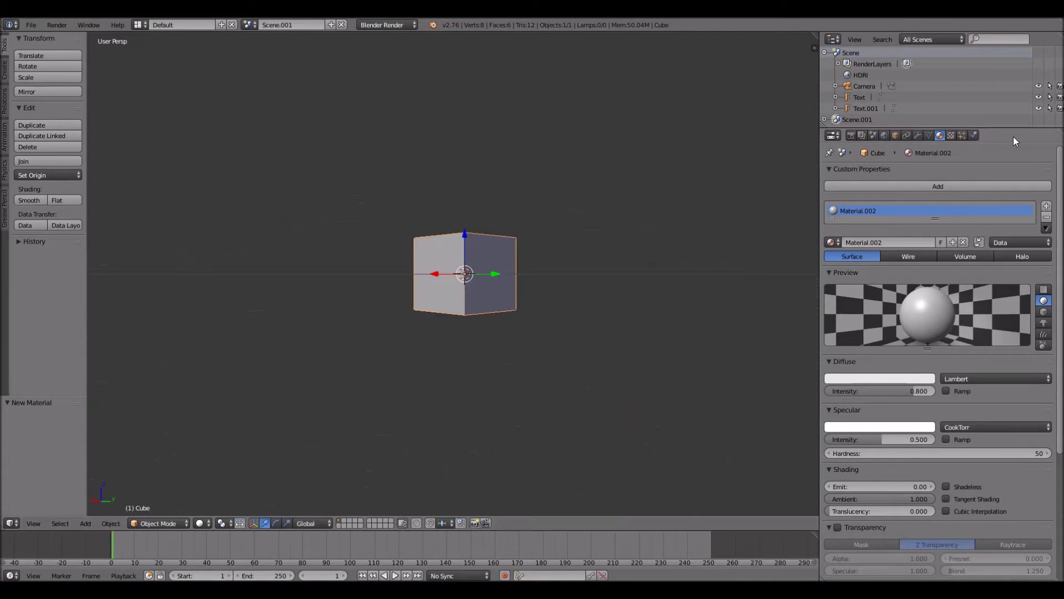
# Add a texture of type Magic to the cube's material and try a different turbulence
pyautogui.click(950, 137)
pyautogui.click(870, 258)
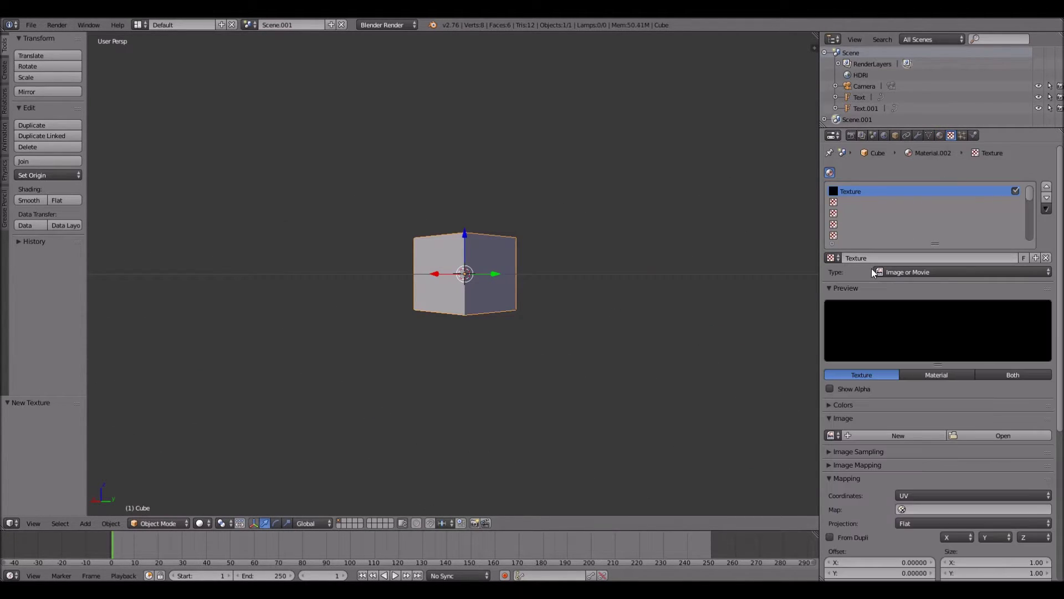
pyautogui.click(881, 271)
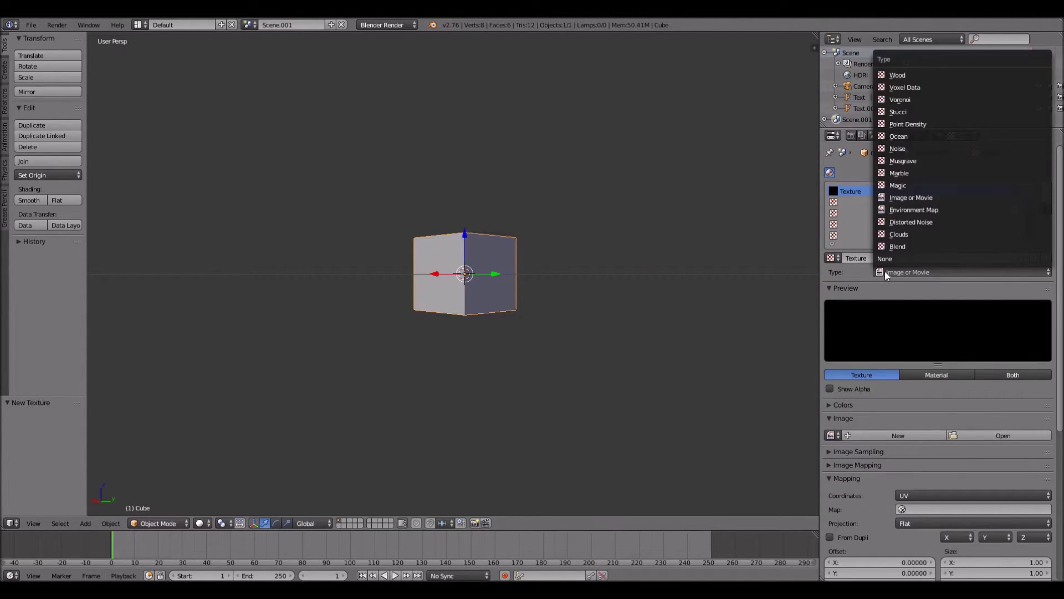
pyautogui.click(897, 184)
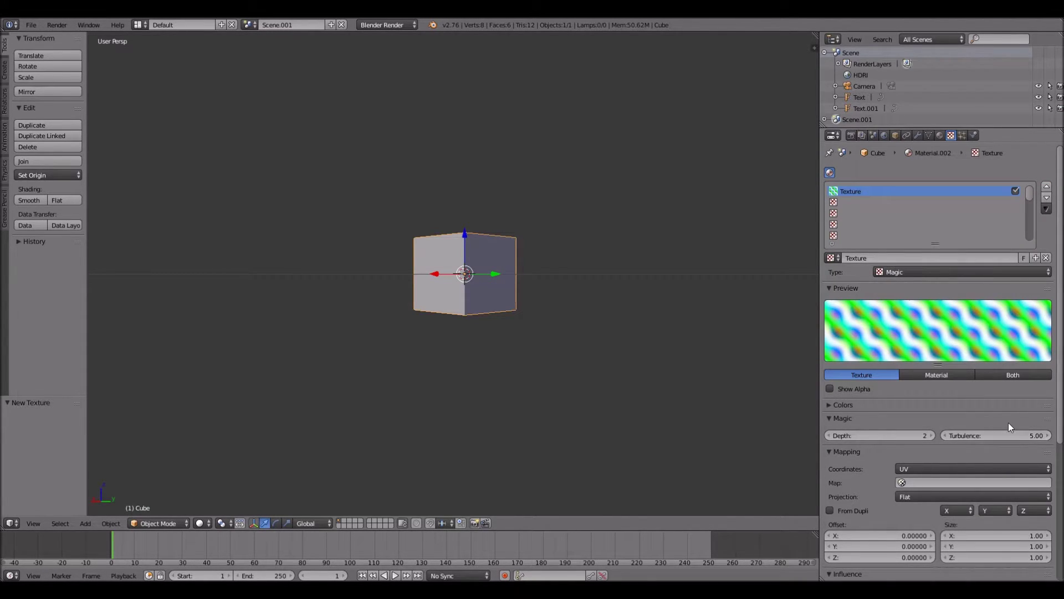
pyautogui.moveTo(998, 435); pyautogui.dragTo(953, 435)
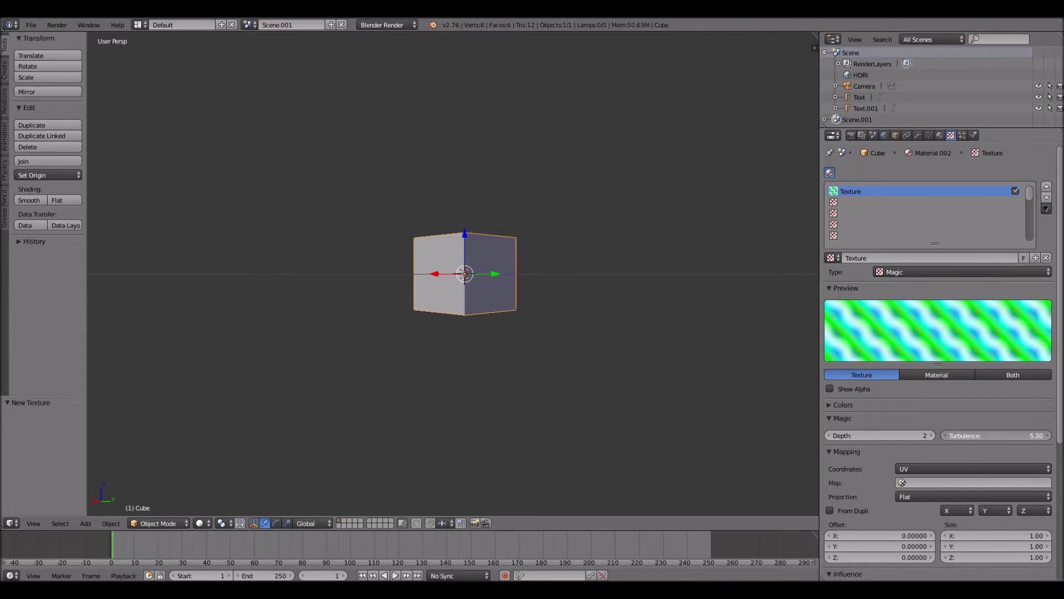
pyautogui.press('Escape')
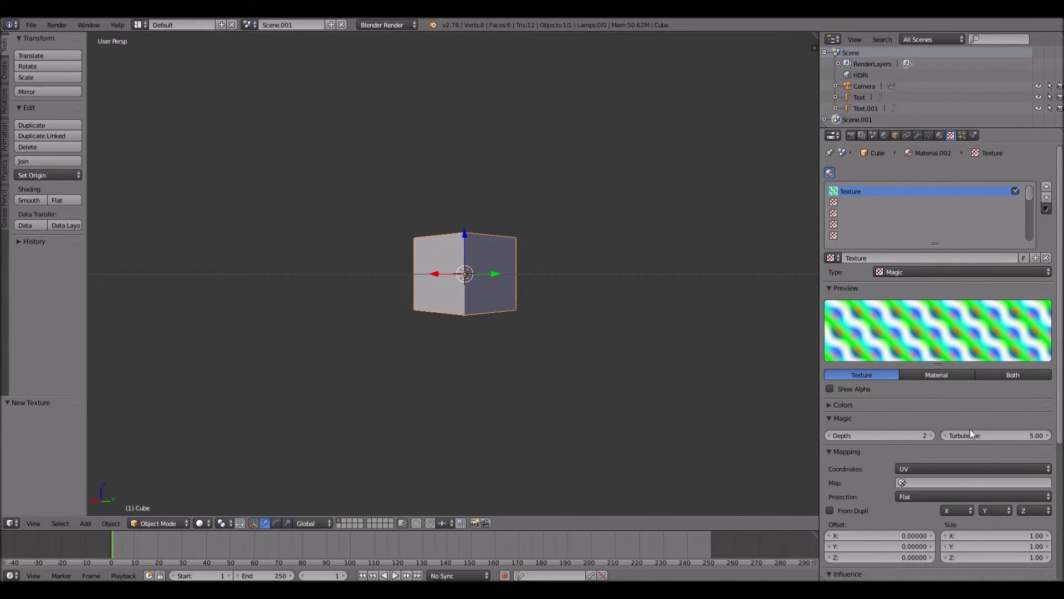
# Delete the scene Scene.001 and view the text scene through the camera
pyautogui.moveTo(332, 213); pyautogui.dragTo(294, 64, button='middle')
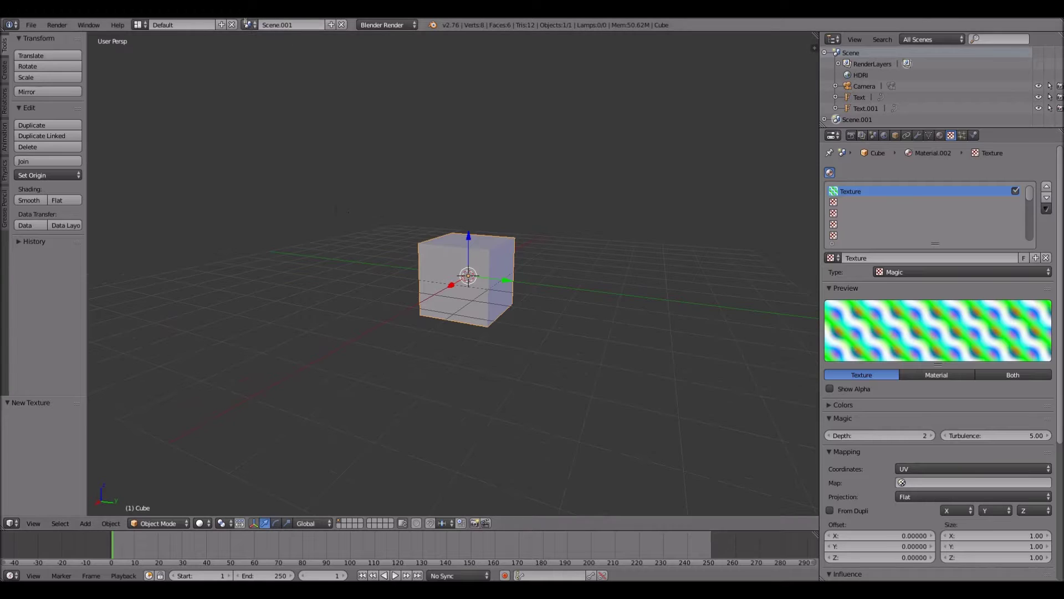
pyautogui.click(248, 25)
pyautogui.click(269, 52)
pyautogui.click(245, 27)
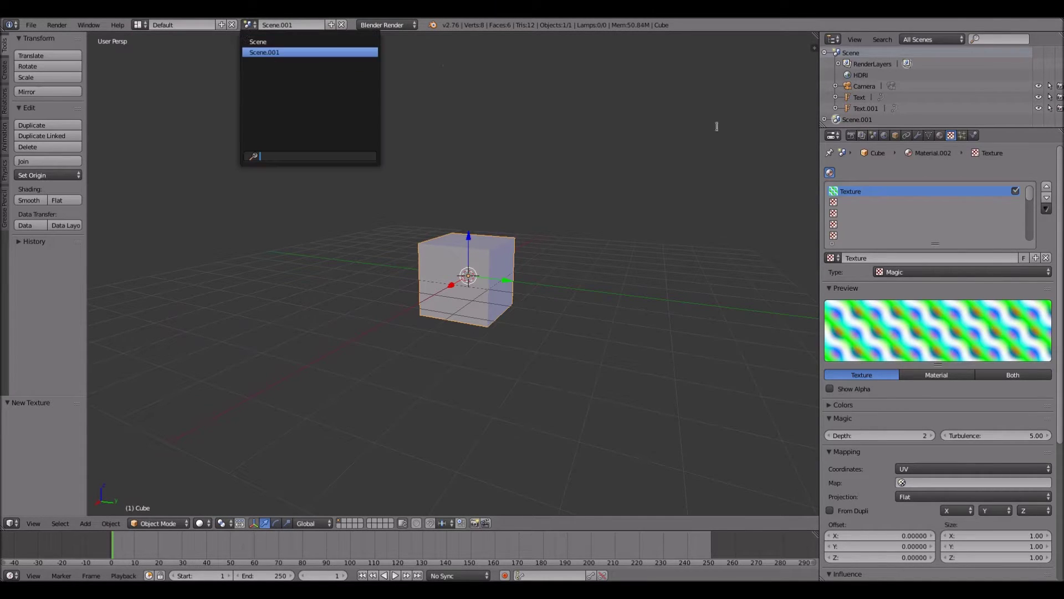
pyautogui.click(727, 178)
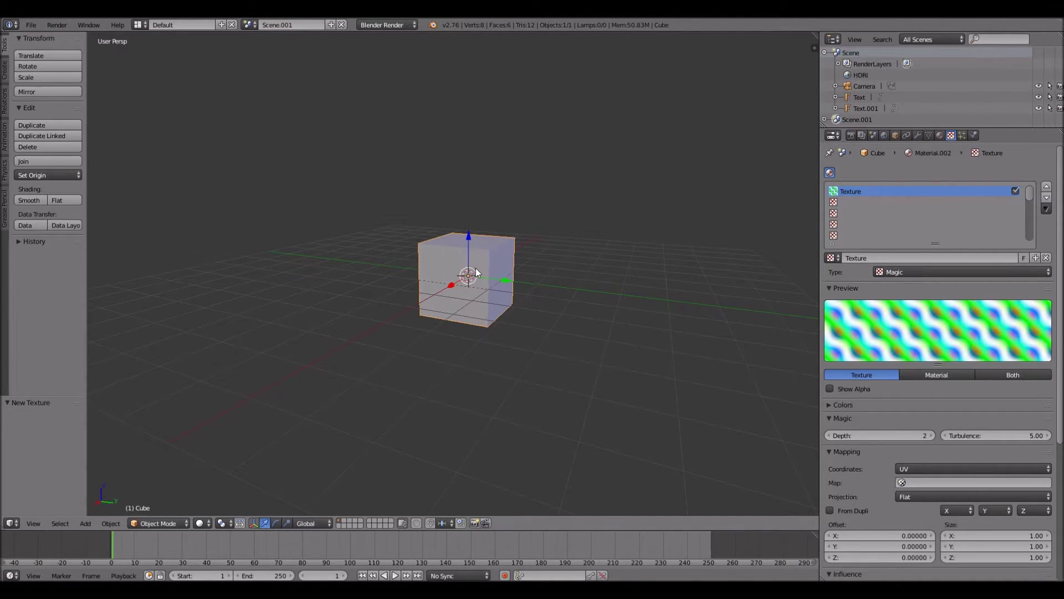
pyautogui.click(342, 24)
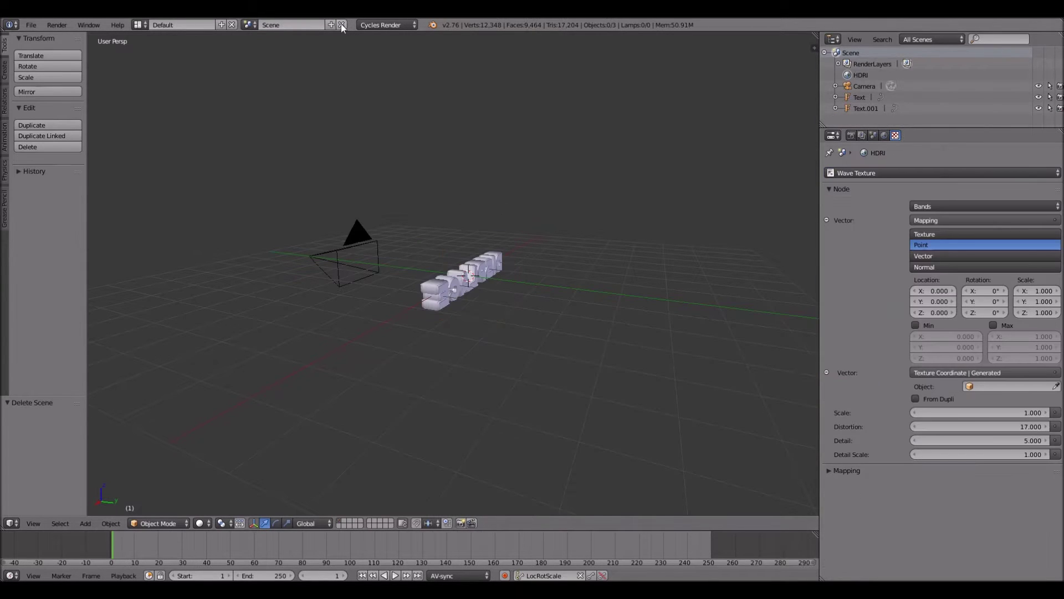
pyautogui.press('KP_0')
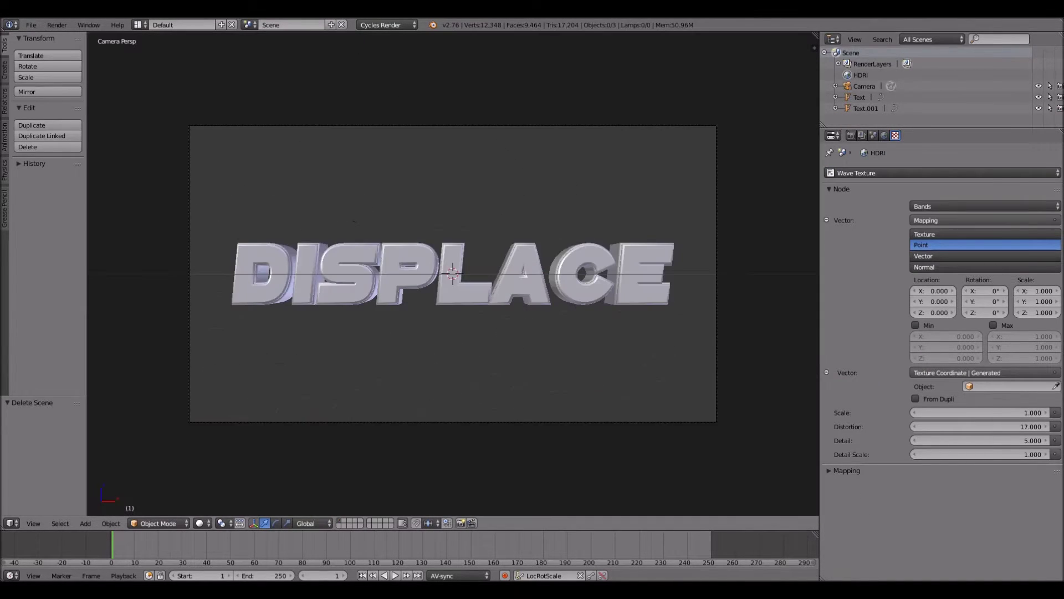
# Switch to the Compositing screen layout and enable Use Nodes, Backdrop and Auto Render
pyautogui.click(143, 25)
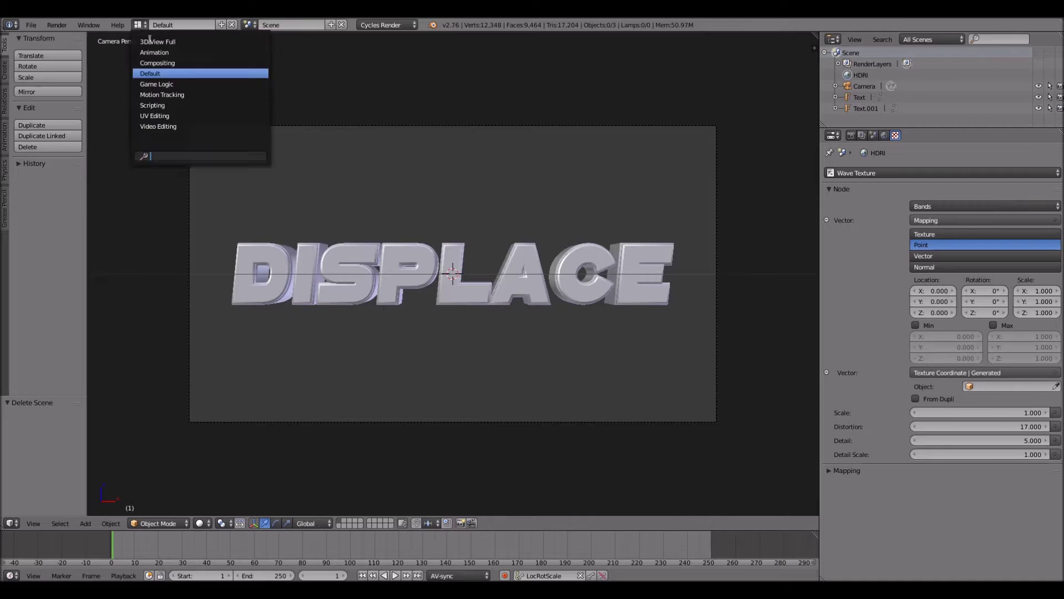
pyautogui.click(166, 61)
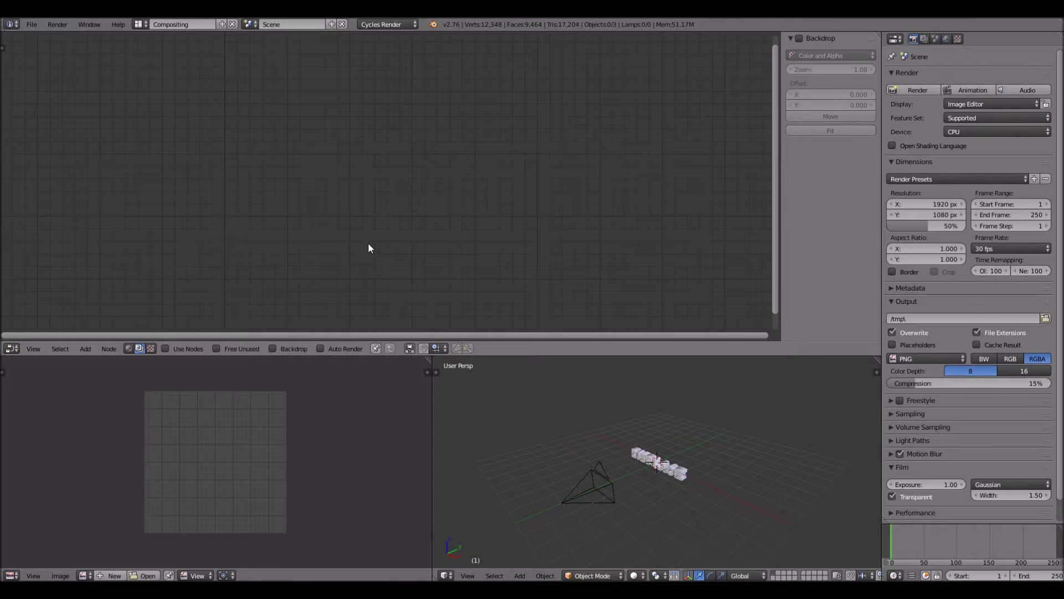
pyautogui.click(191, 348)
pyautogui.click(295, 348)
# Move the Render Layers and Composite nodes far apart to leave room between them
pyautogui.scroll(-1, 482, 228)
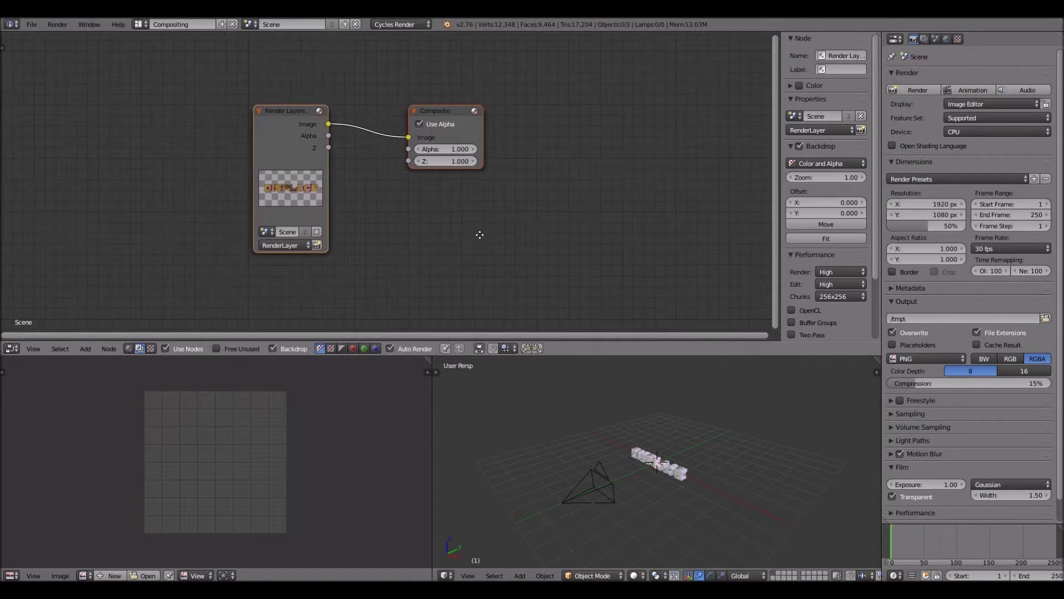
pyautogui.moveTo(480, 234); pyautogui.dragTo(490, 244, button='middle')
pyautogui.moveTo(268, 158); pyautogui.dragTo(125, 117)
pyautogui.moveTo(447, 125); pyautogui.dragTo(569, 146)
pyautogui.scroll(-1, 534, 131)
pyautogui.moveTo(532, 130); pyautogui.dragTo(675, 156, button='middle')
pyautogui.scroll(3, 406, 195)
pyautogui.moveTo(406, 195); pyautogui.dragTo(304, 174, button='middle')
pyautogui.moveTo(458, 175); pyautogui.dragTo(435, 173, button='middle')
# Render the current frame of the text scene for the compositor
pyautogui.click(85, 348)
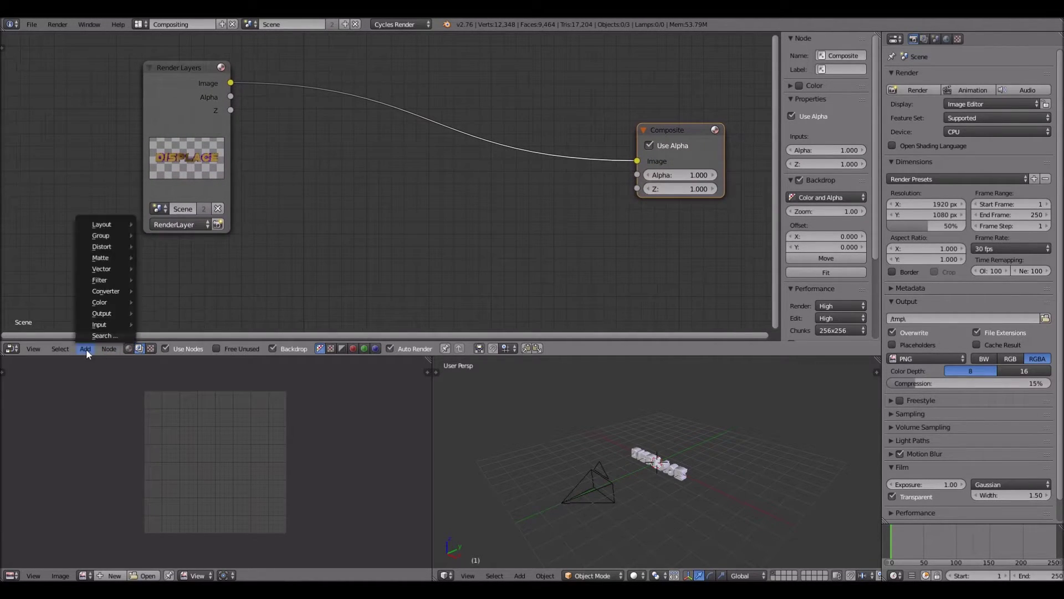
pyautogui.press('F12')
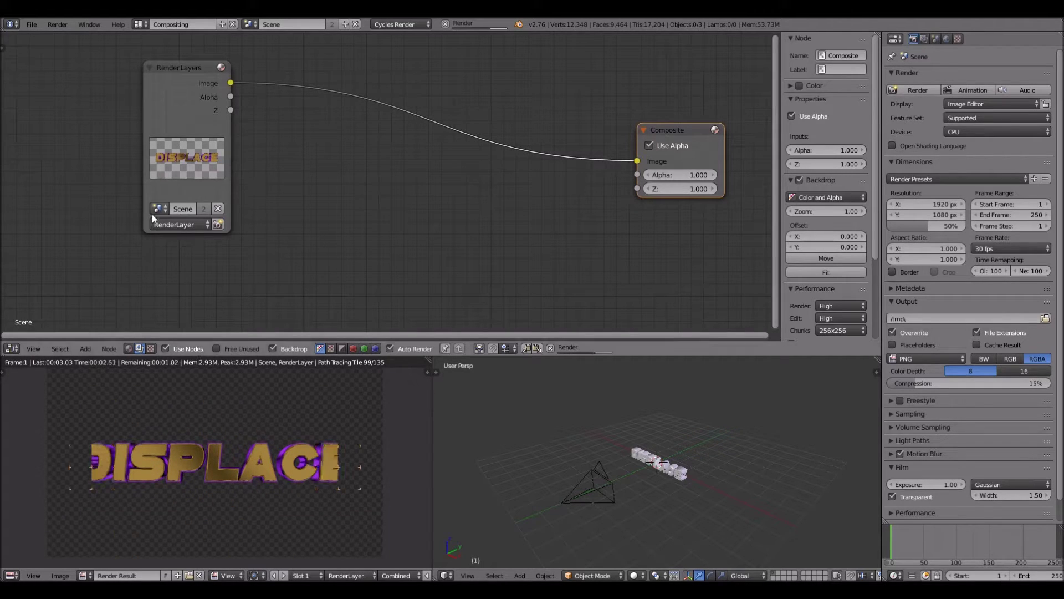
# Add an Alpha Over node on the link between the Render Layers and Composite nodes
pyautogui.click(85, 348)
pyautogui.moveTo(100, 302)
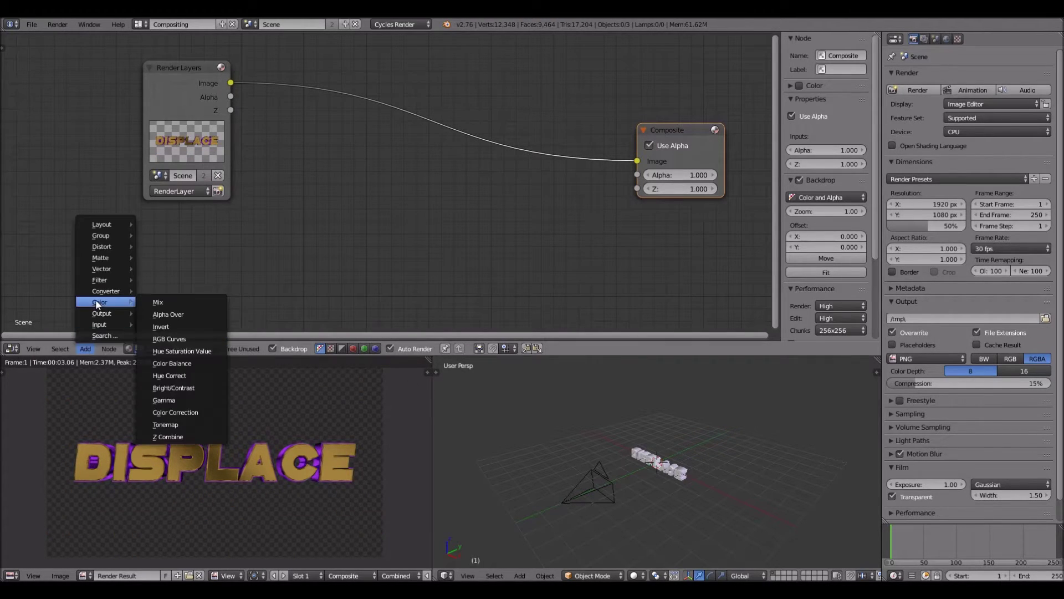
pyautogui.click(177, 313)
pyautogui.click(274, 51)
pyautogui.moveTo(326, 128); pyautogui.dragTo(335, 168, button='middle')
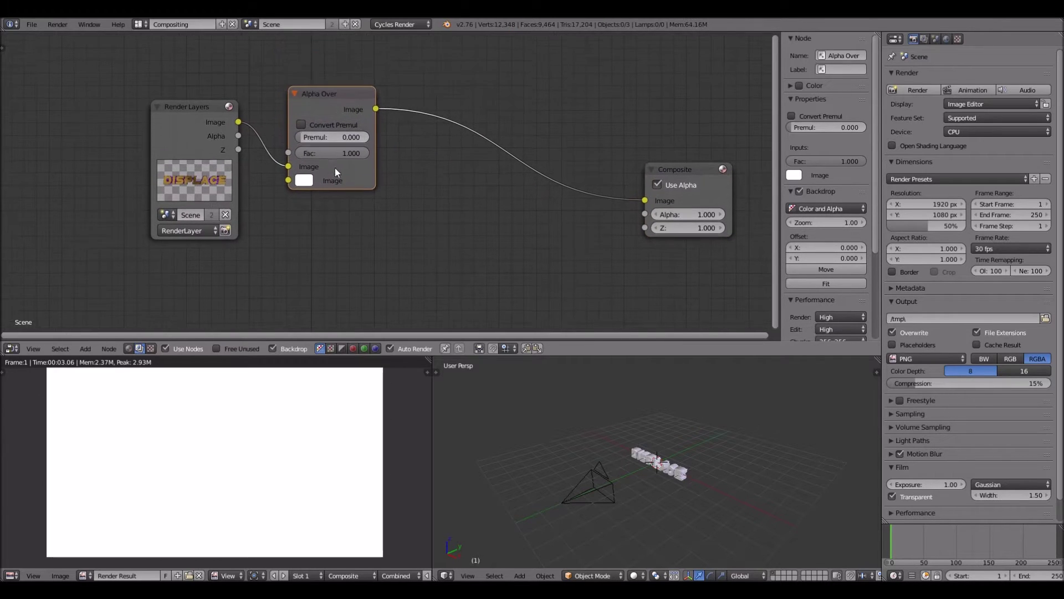
pyautogui.moveTo(331, 115); pyautogui.dragTo(330, 141)
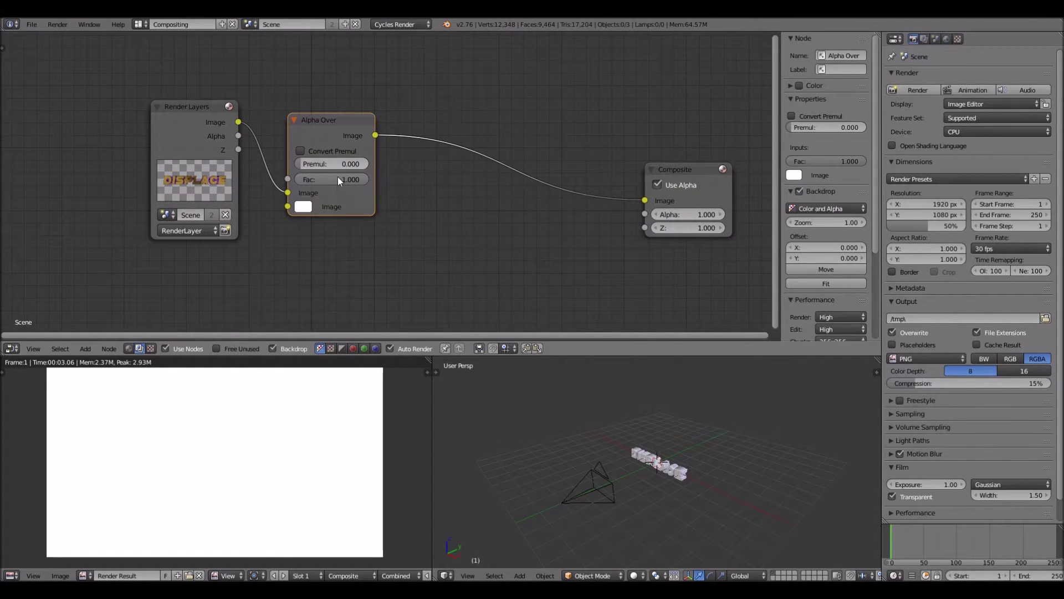
# Set the Alpha Over node's Fac to 0
pyautogui.moveTo(288, 194)
pyautogui.mouseDown()
pyautogui.moveTo(288, 206)
pyautogui.moveTo(294, 192)
pyautogui.mouseUp()
pyautogui.click(93, 347)
pyautogui.moveTo(324, 181); pyautogui.dragTo(247, 191)
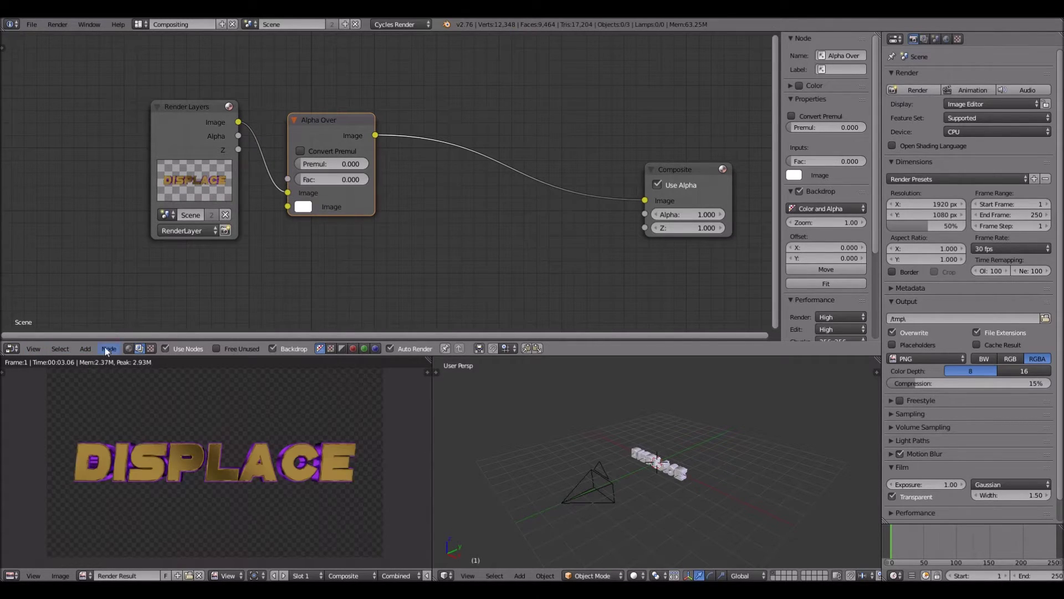
# Add a Displace node on the link between the Alpha Over and Composite nodes
pyautogui.click(89, 348)
pyautogui.moveTo(115, 304)
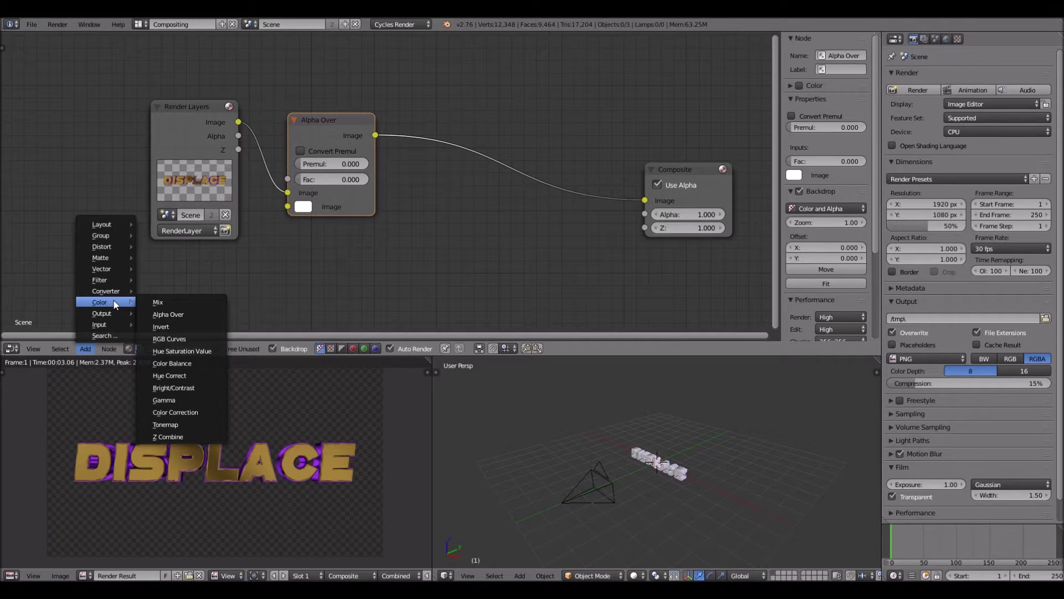
pyautogui.click(114, 336)
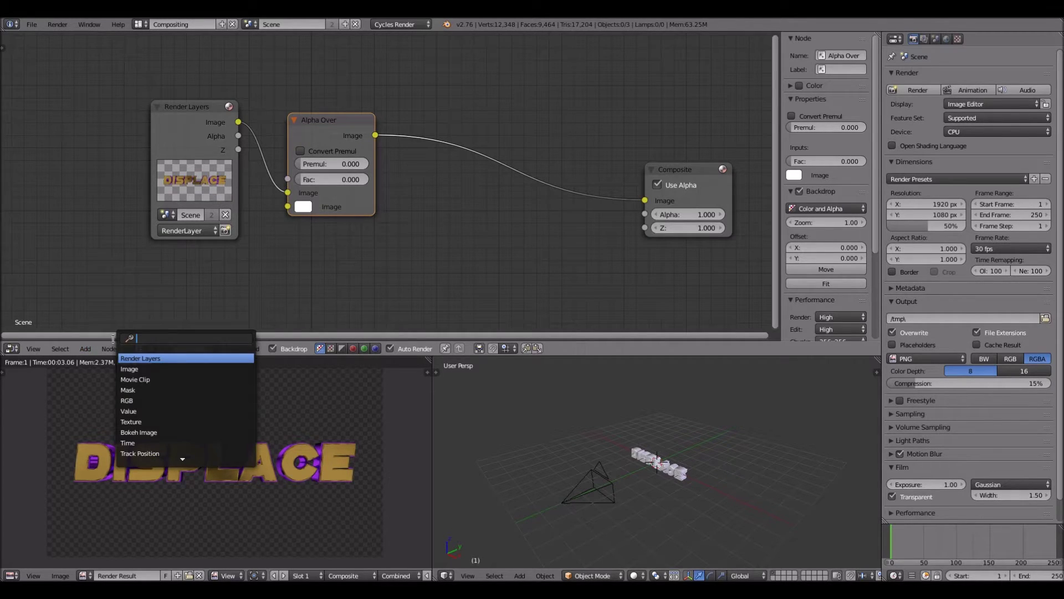
pyautogui.write('dis')
pyautogui.click(133, 389)
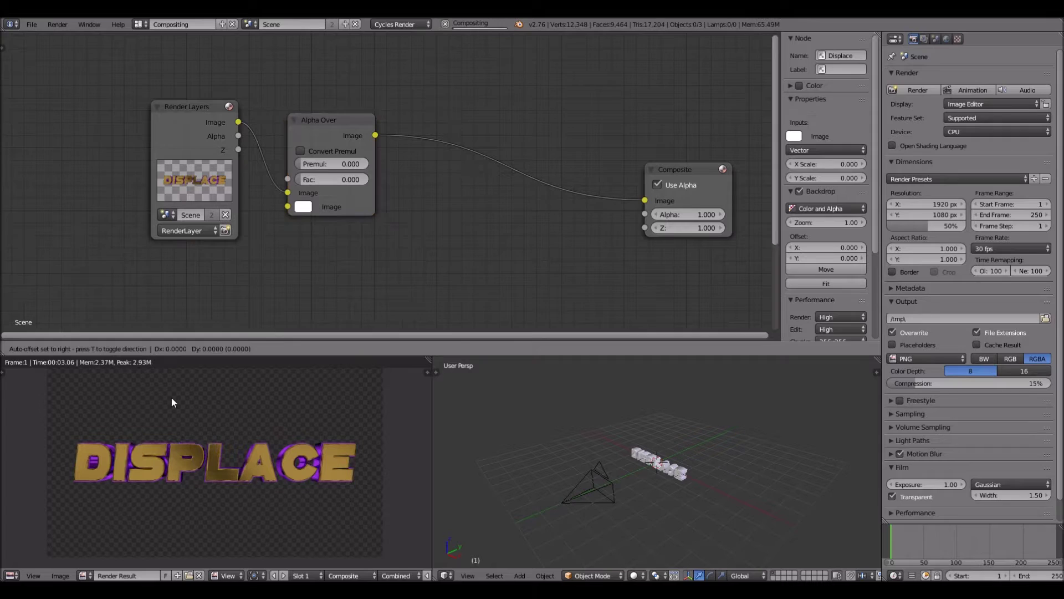
pyautogui.click(474, 201)
pyautogui.moveTo(484, 128); pyautogui.dragTo(486, 153)
pyautogui.moveTo(471, 222); pyautogui.dragTo(478, 255, button='middle')
pyautogui.scroll(-2, 443, 277)
pyautogui.scroll(1, 406, 262)
pyautogui.moveTo(402, 259); pyautogui.dragTo(372, 233, button='middle')
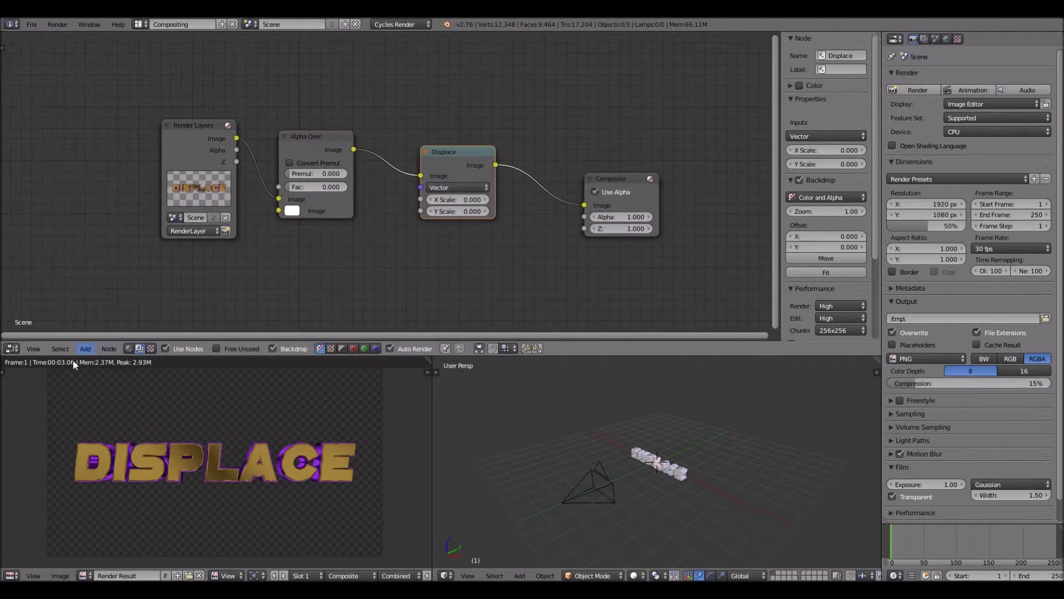
# Add a Texture node below Alpha Over and link its Value output to the Displace node's Vector input
pyautogui.click(86, 348)
pyautogui.click(93, 333)
pyautogui.write('te')
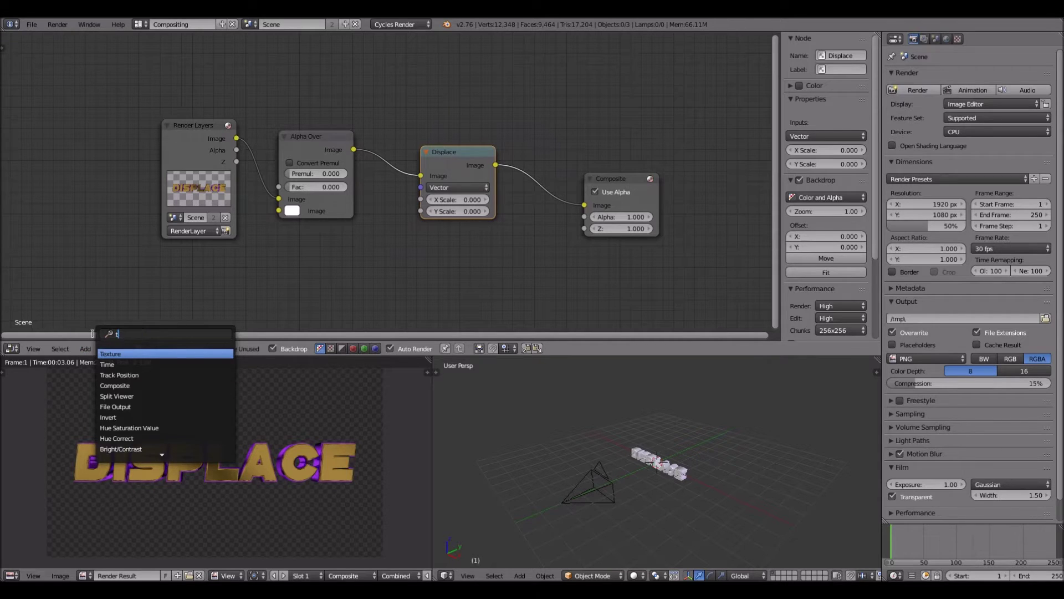
pyautogui.click(143, 352)
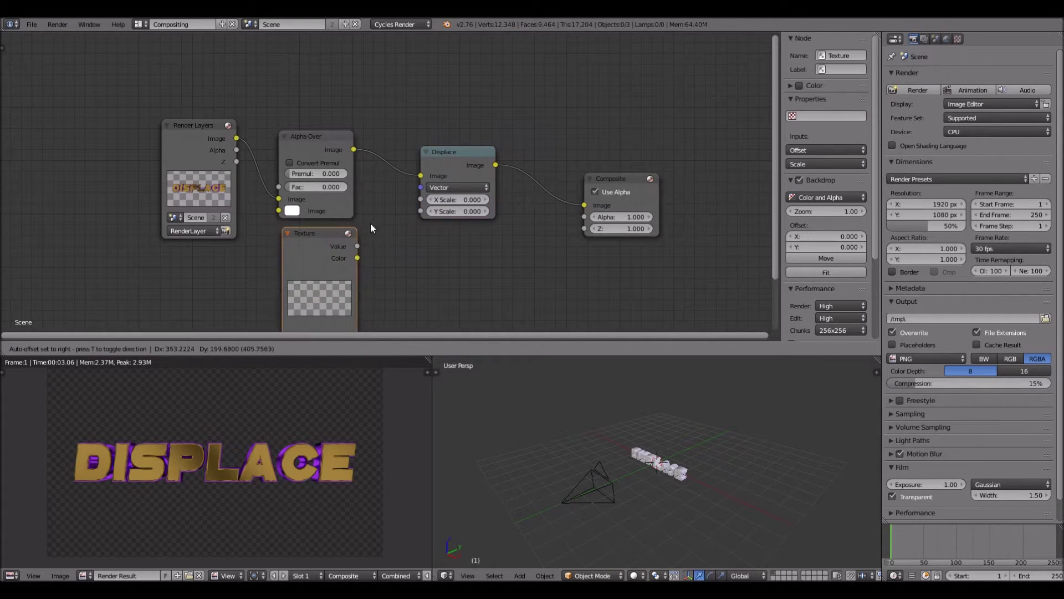
pyautogui.click(315, 233)
pyautogui.scroll(-2, 384, 247)
pyautogui.moveTo(381, 258); pyautogui.dragTo(385, 217, button='middle')
pyautogui.scroll(1, 385, 216)
pyautogui.moveTo(298, 204); pyautogui.dragTo(422, 144)
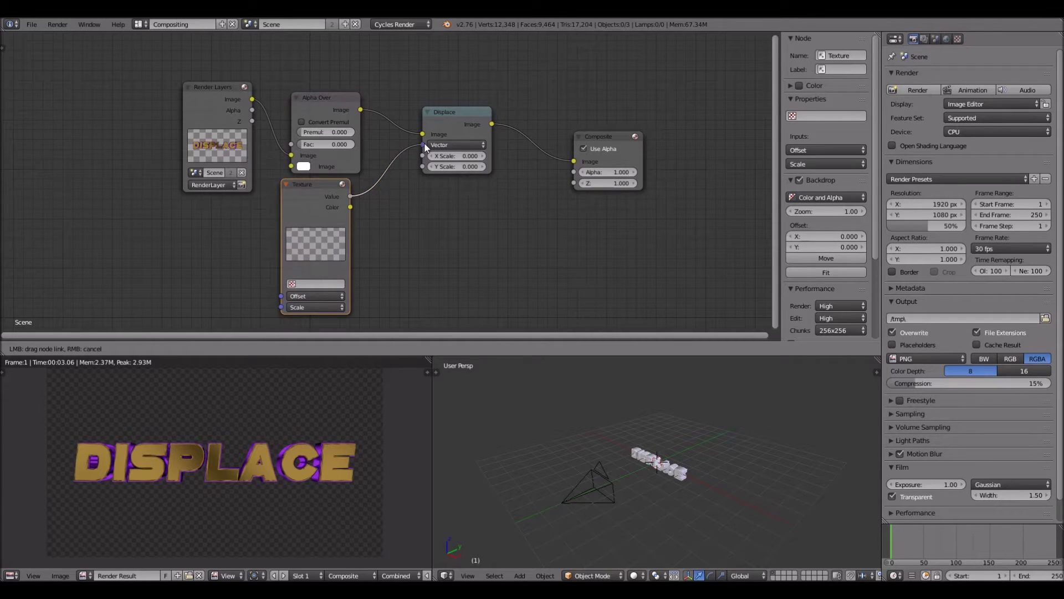
# Assign the existing texture named Texture to the Texture node and render the current frame again
pyautogui.click(299, 286)
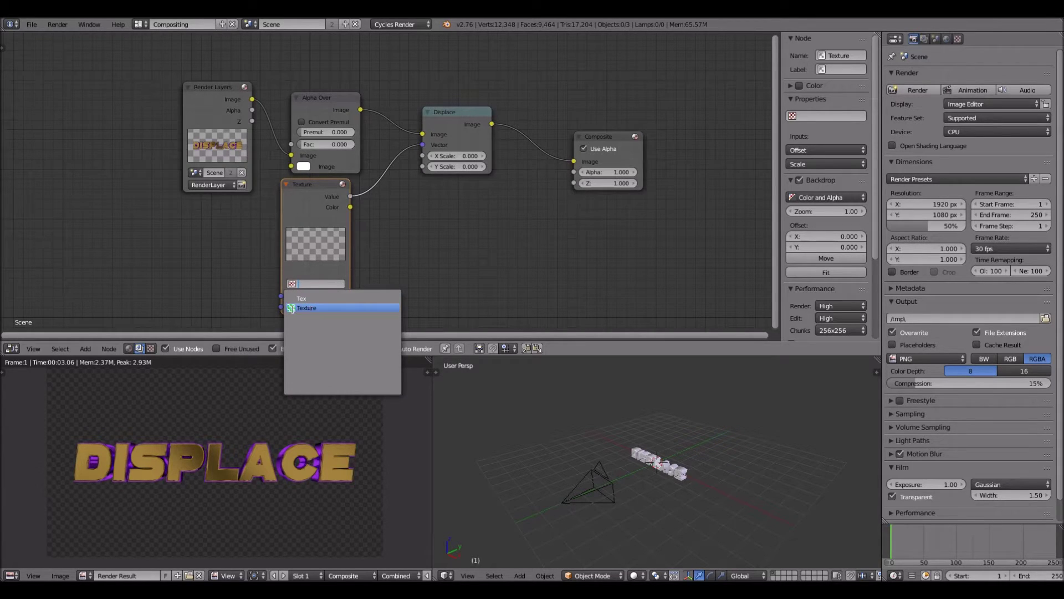
pyautogui.click(292, 309)
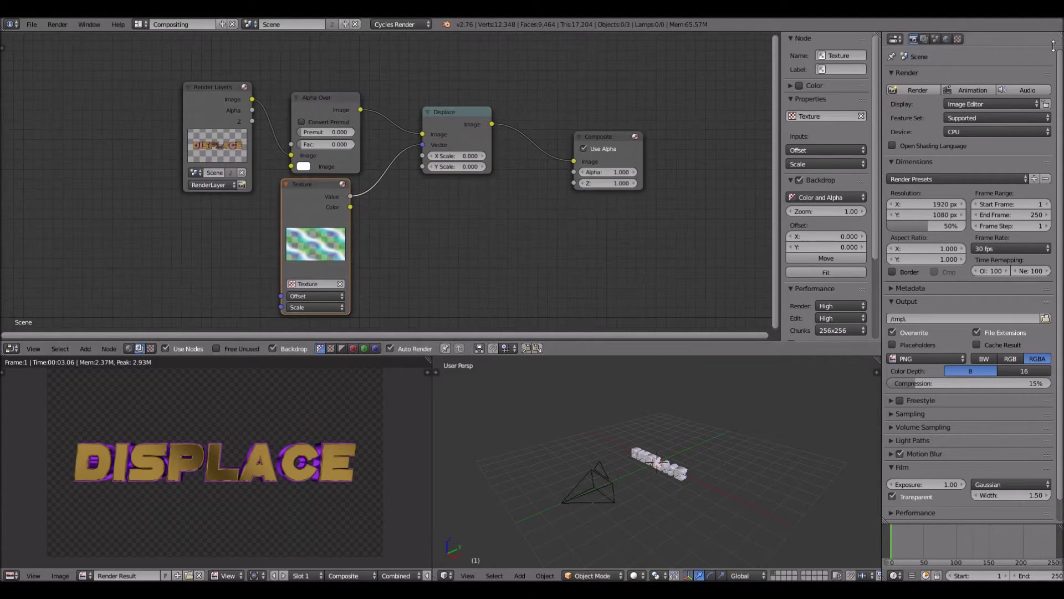
pyautogui.click(956, 39)
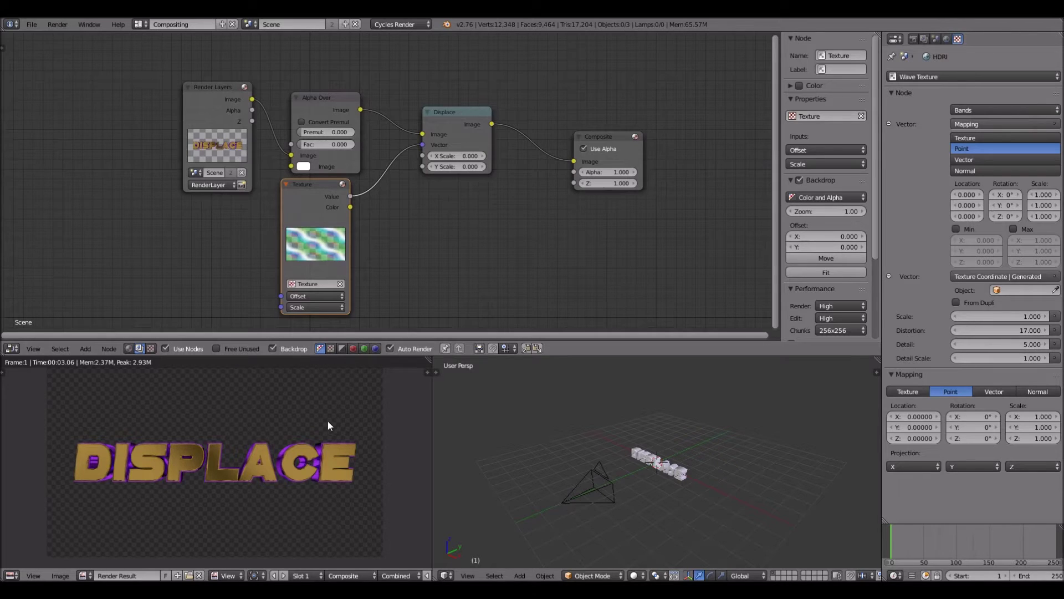
pyautogui.press('F12')
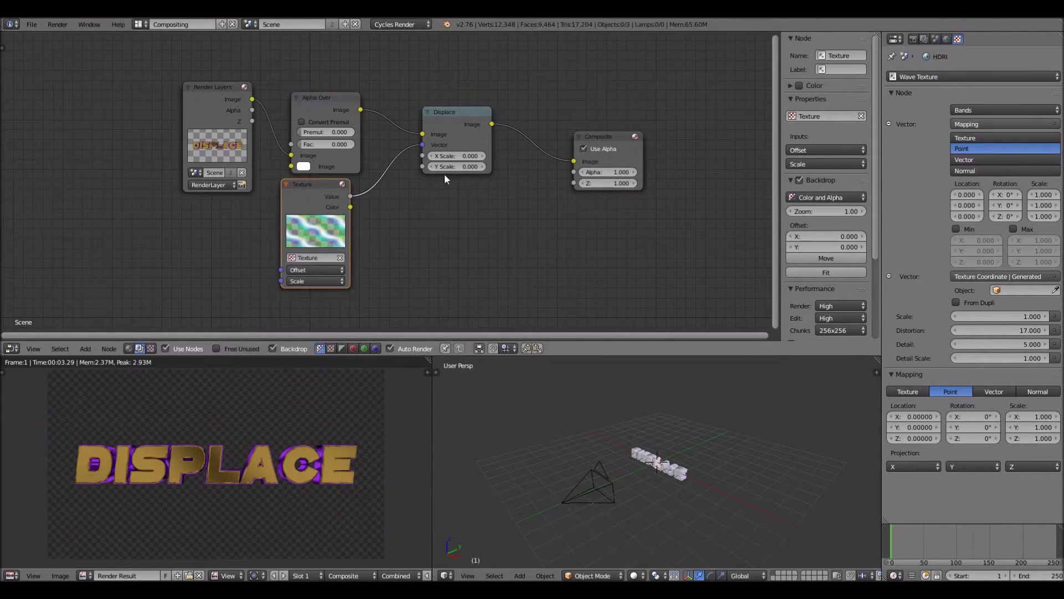
# Set the Displace node's X Scale to 30 and Y Scale to 25
pyautogui.click(456, 158)
pyautogui.write('30')
pyautogui.click(467, 164)
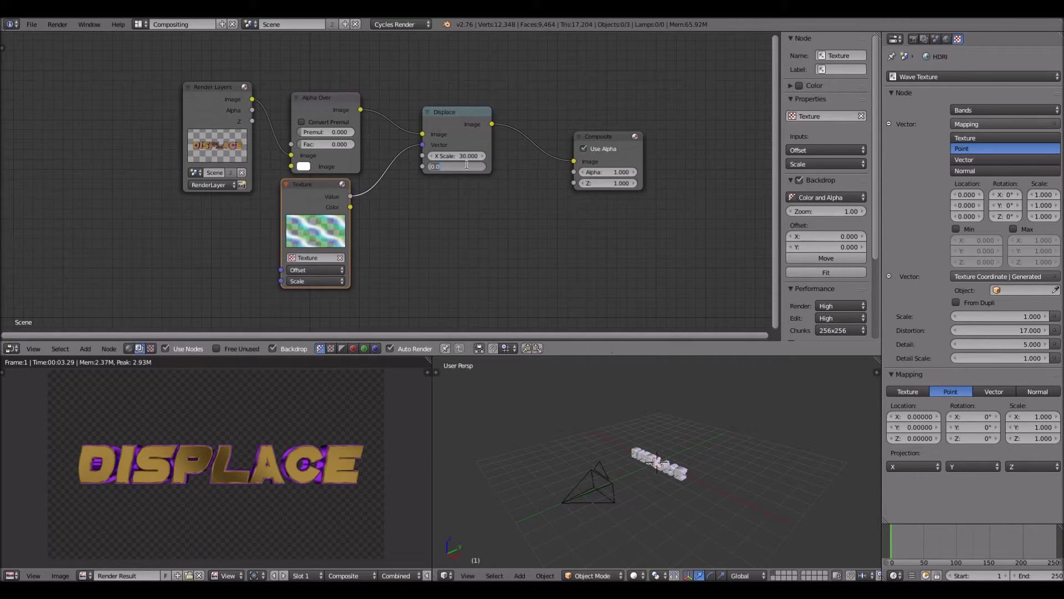
pyautogui.write('25')
pyautogui.press('Return')
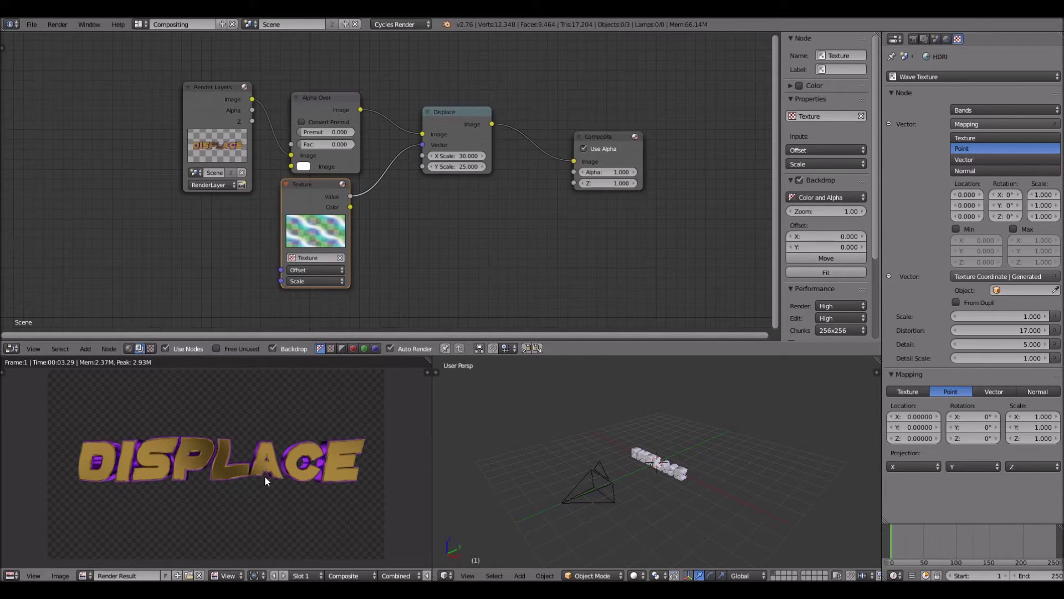
# Try the Displace node with an X Scale of 25 and a Y Scale of 30
pyautogui.click(445, 166)
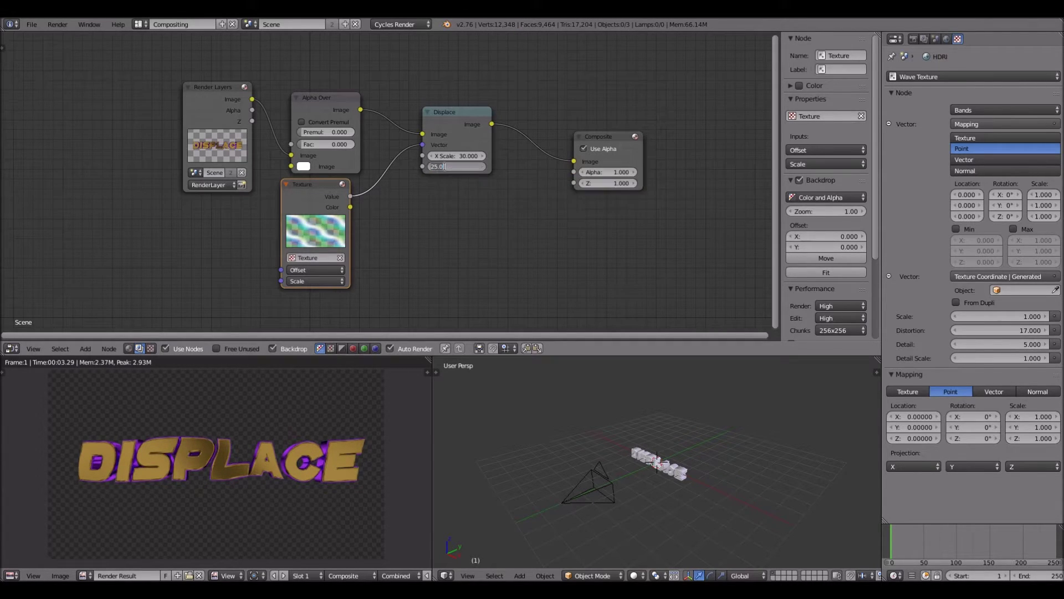
pyautogui.press('Return')
pyautogui.click(453, 156)
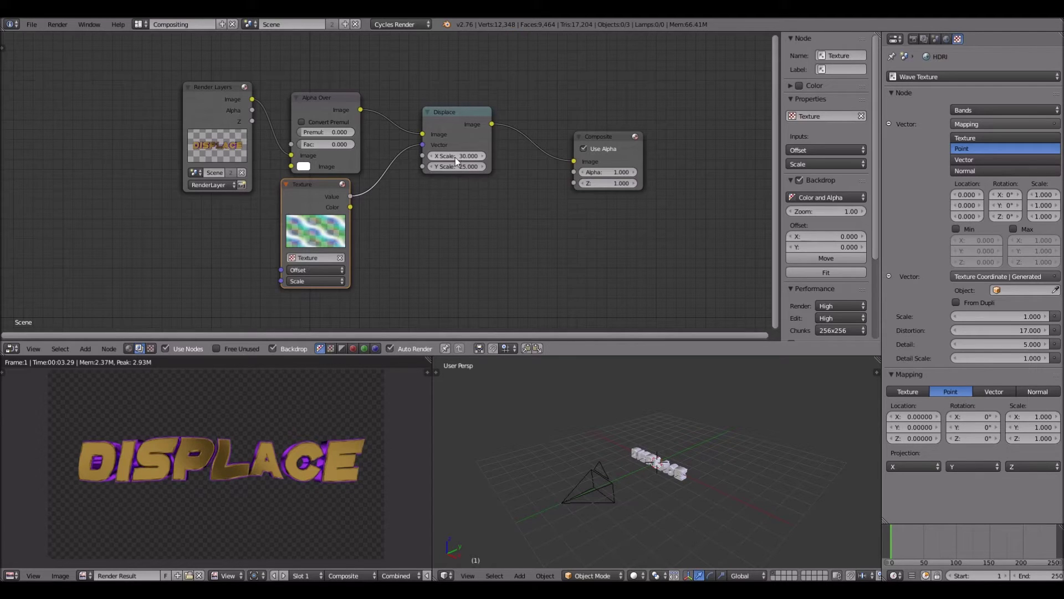
pyautogui.write('25')
pyautogui.press('Return')
pyautogui.click(448, 167)
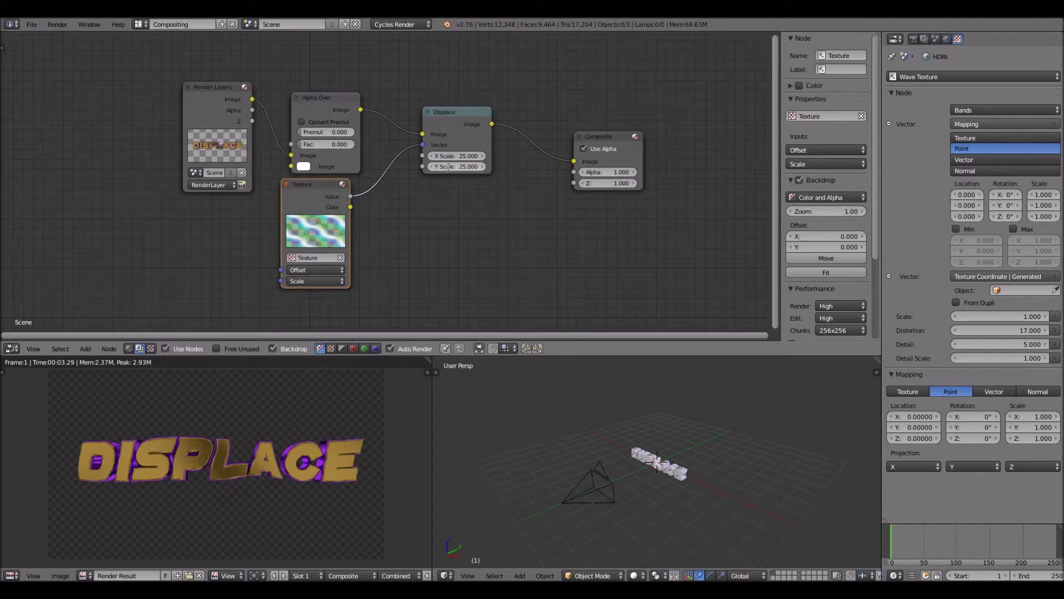
pyautogui.write('30')
pyautogui.press('Return')
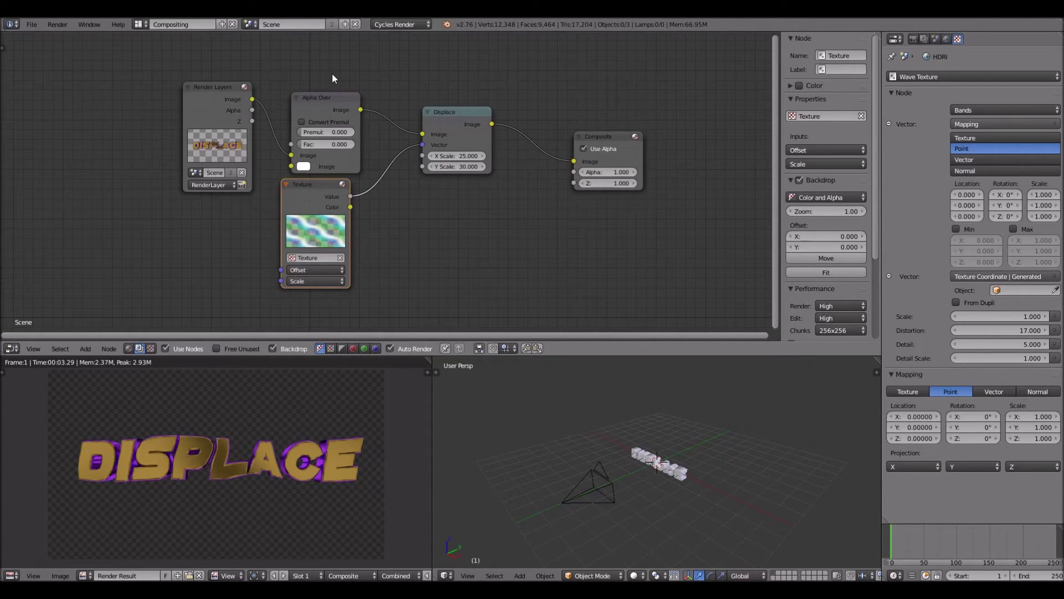
# Set the Displace node's Y Scale to 20
pyautogui.click(453, 166)
pyautogui.write('210')
pyautogui.press('Return')
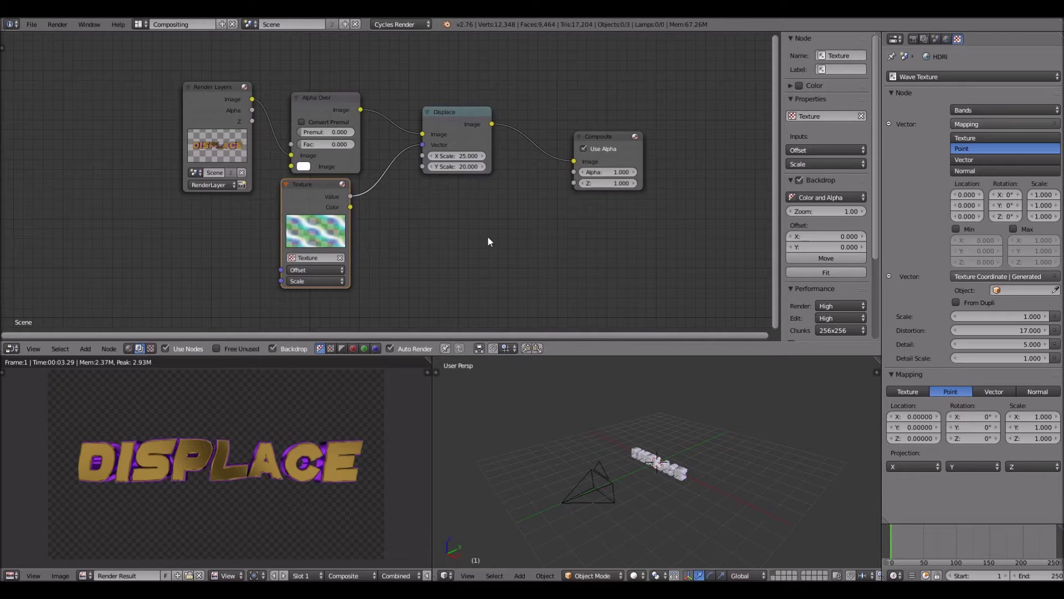
pyautogui.click(310, 270)
pyautogui.click(311, 270)
pyautogui.moveTo(300, 423)
pyautogui.mouseDown(button='middle')
pyautogui.moveTo(305, 434)
pyautogui.moveTo(300, 412)
pyautogui.moveTo(284, 424)
pyautogui.mouseUp(button='middle')
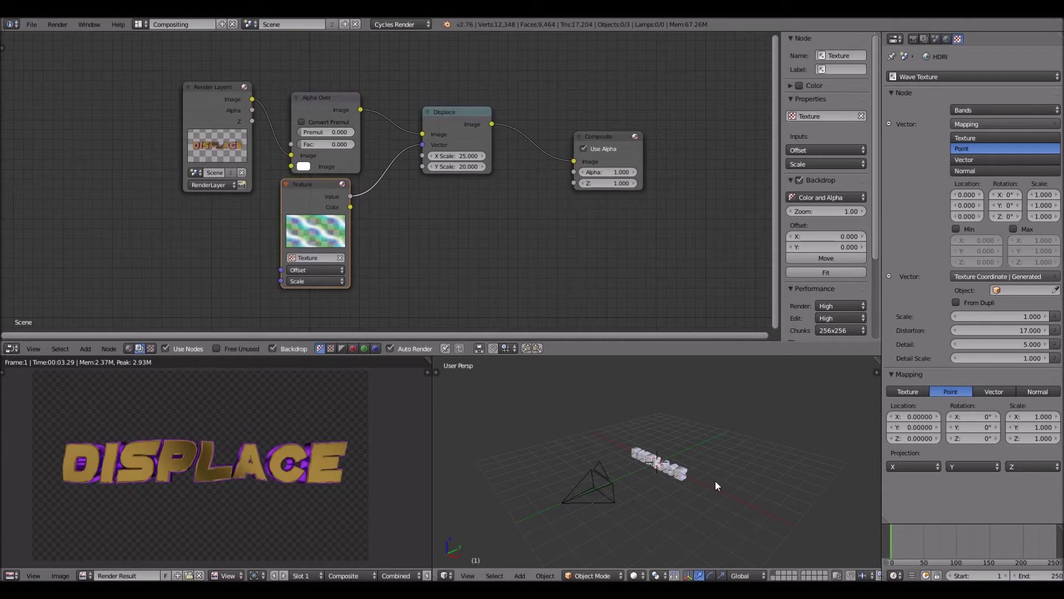
# Widen the timeline area and keyframe the Displace node's X Scale and Y Scale at 0 on frame 1
pyautogui.press('KP_0')
pyautogui.moveTo(880, 511); pyautogui.dragTo(768, 513)
pyautogui.click(403, 157)
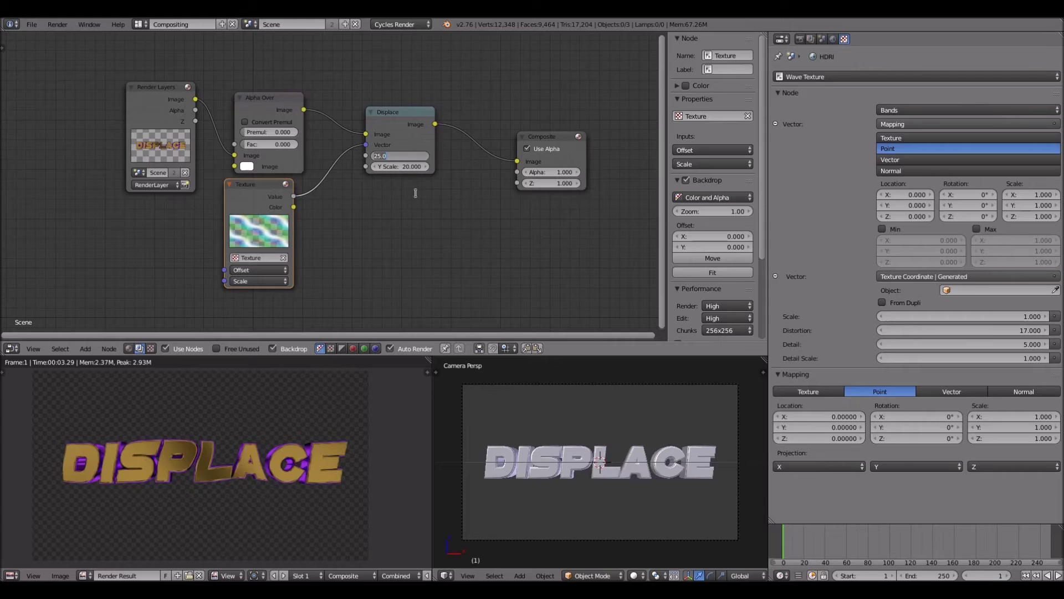
pyautogui.write('0')
pyautogui.press('Return')
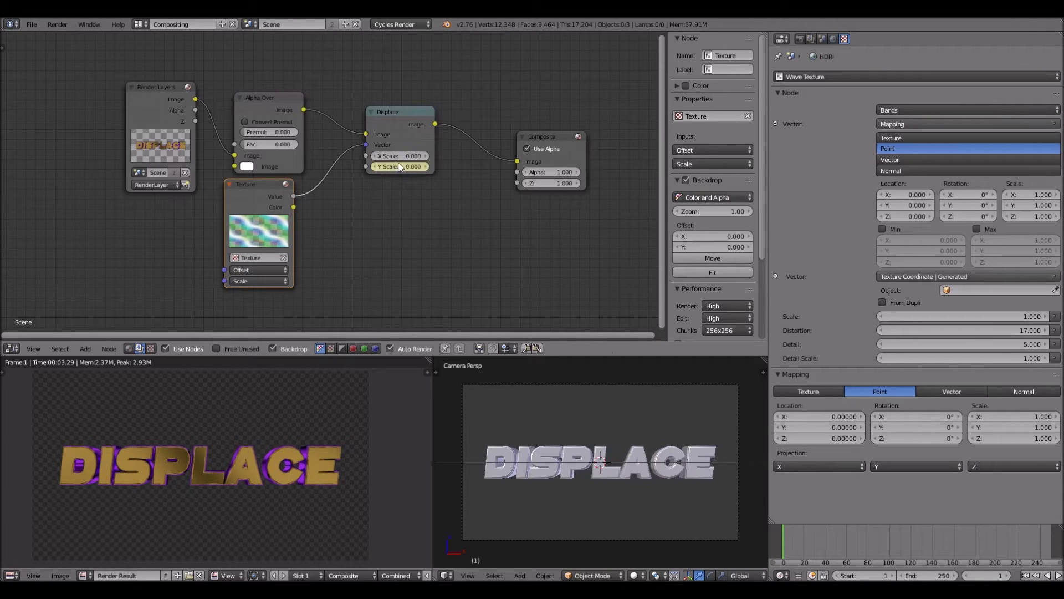
# On frame 20, keyframe the Displace node's X Scale at 30 and Y Scale at 25
pyautogui.click(846, 557)
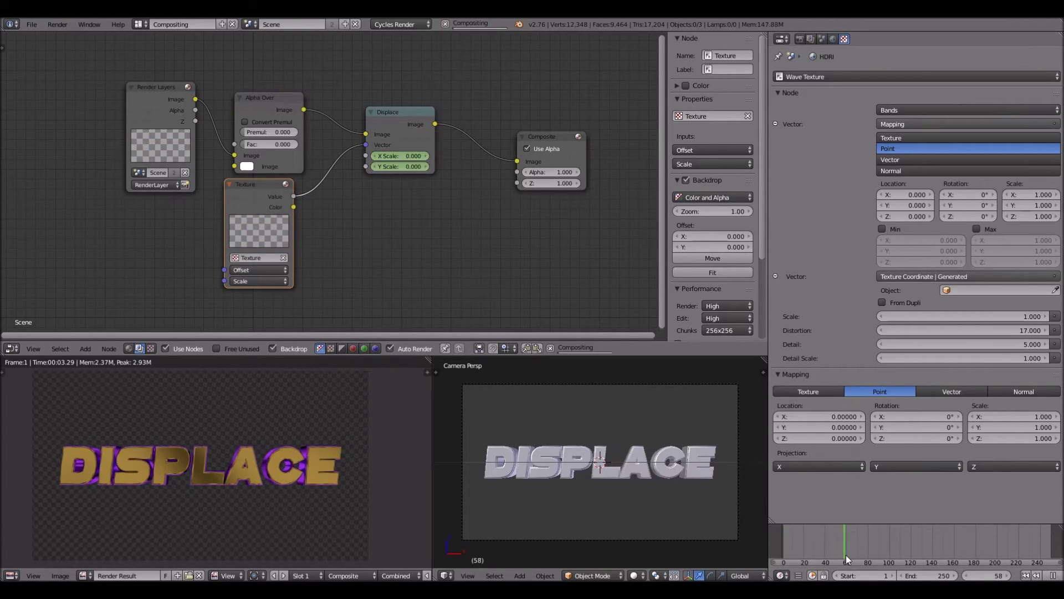
pyautogui.click(803, 554)
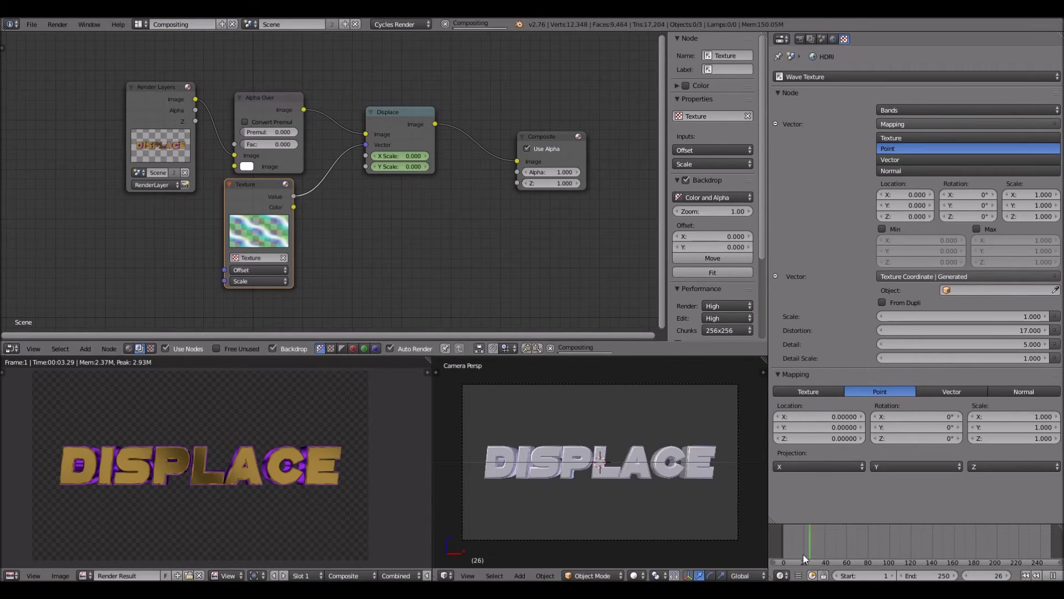
pyautogui.moveTo(802, 554); pyautogui.dragTo(806, 554)
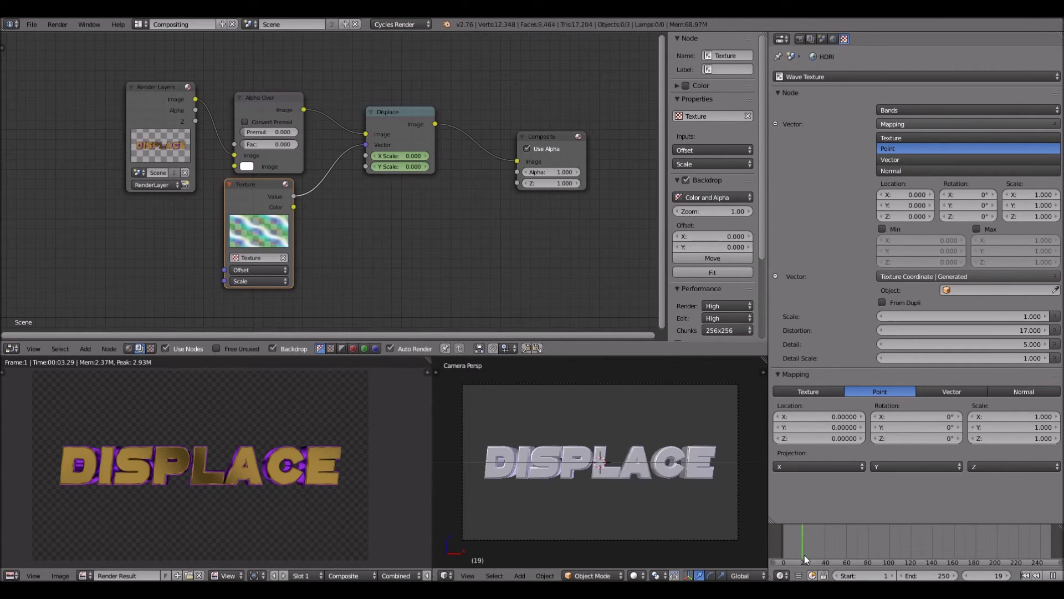
pyautogui.click(965, 577)
pyautogui.click(965, 576)
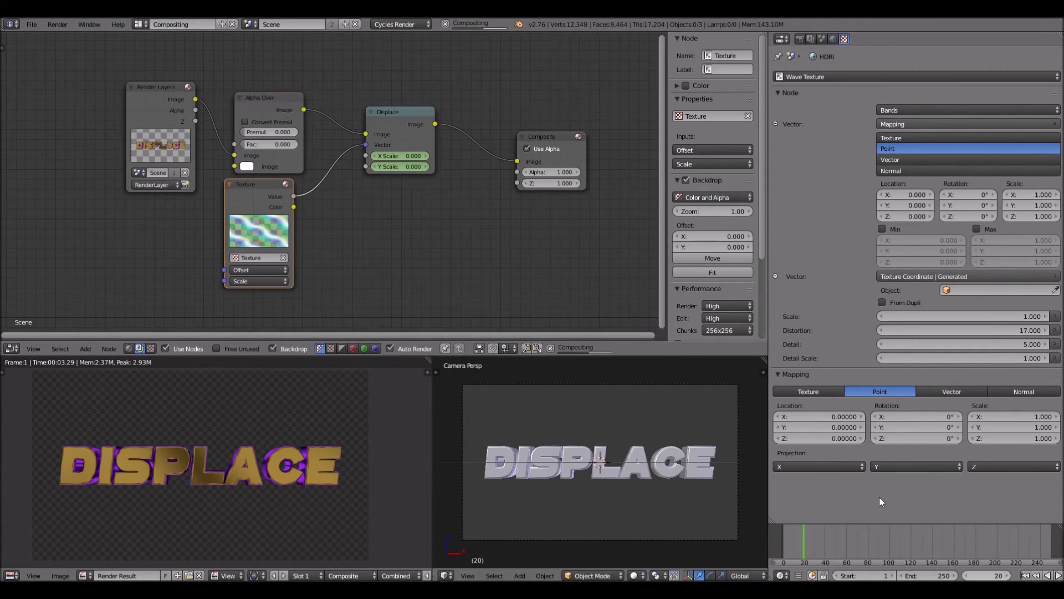
pyautogui.click(393, 157)
pyautogui.write('30')
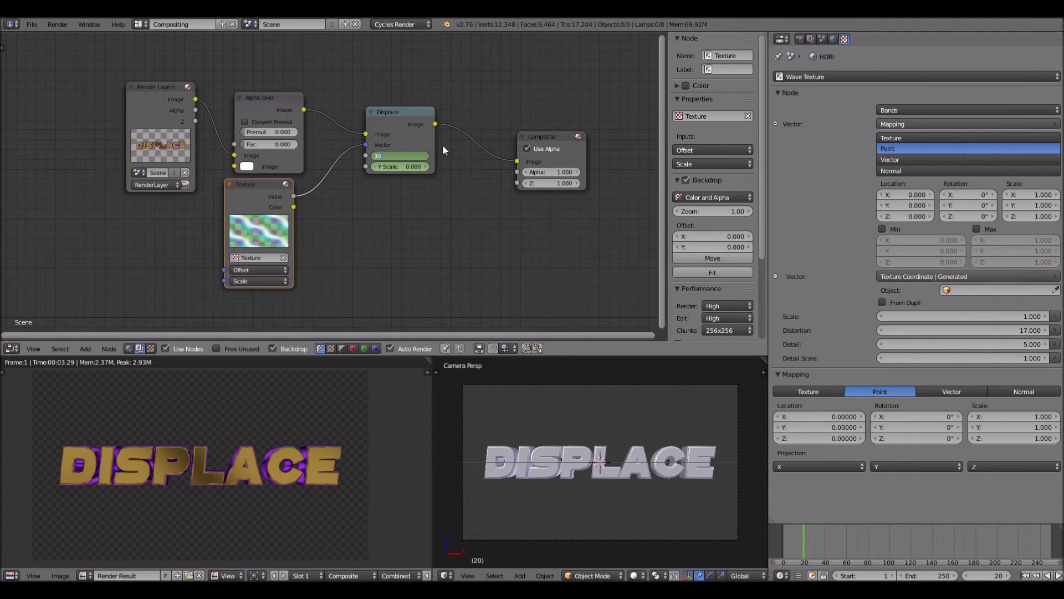
pyautogui.press('Return')
pyautogui.click(404, 166)
pyautogui.write('25')
pyautogui.press('Return')
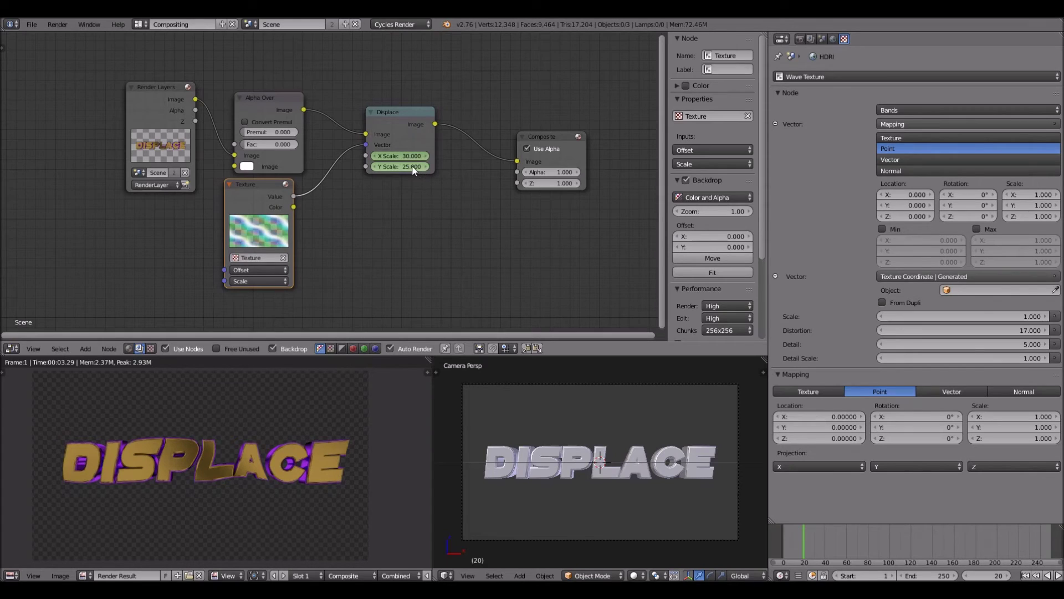
# On frame 30, keyframe the Displace node's X Scale and Y Scale at 0
pyautogui.click(807, 550)
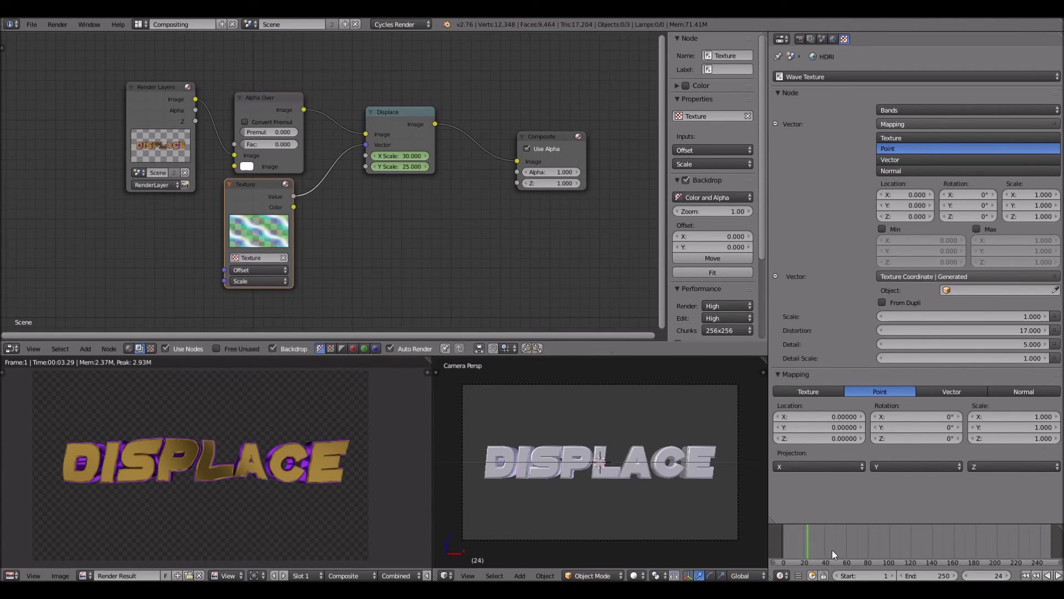
pyautogui.click(815, 551)
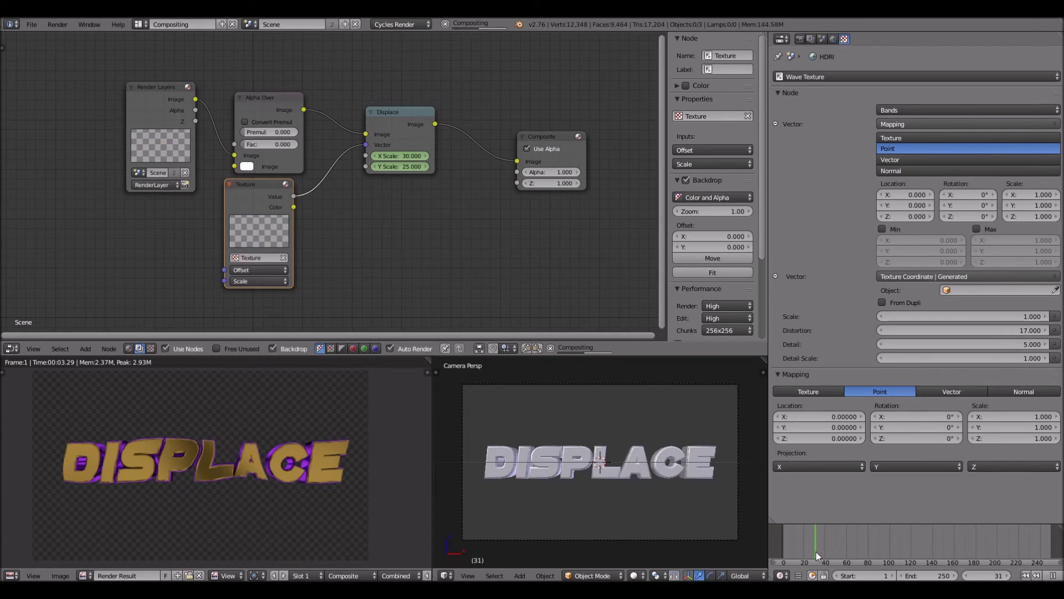
pyautogui.click(400, 157)
pyautogui.write('0')
pyautogui.press('Return')
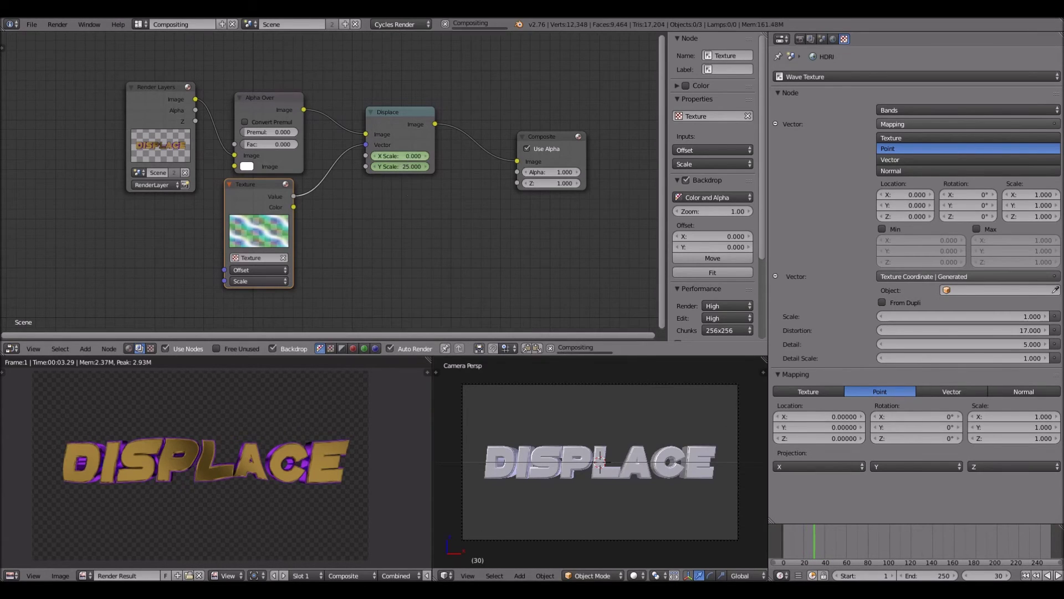
pyautogui.click(396, 167)
pyautogui.write('0')
pyautogui.press('Return')
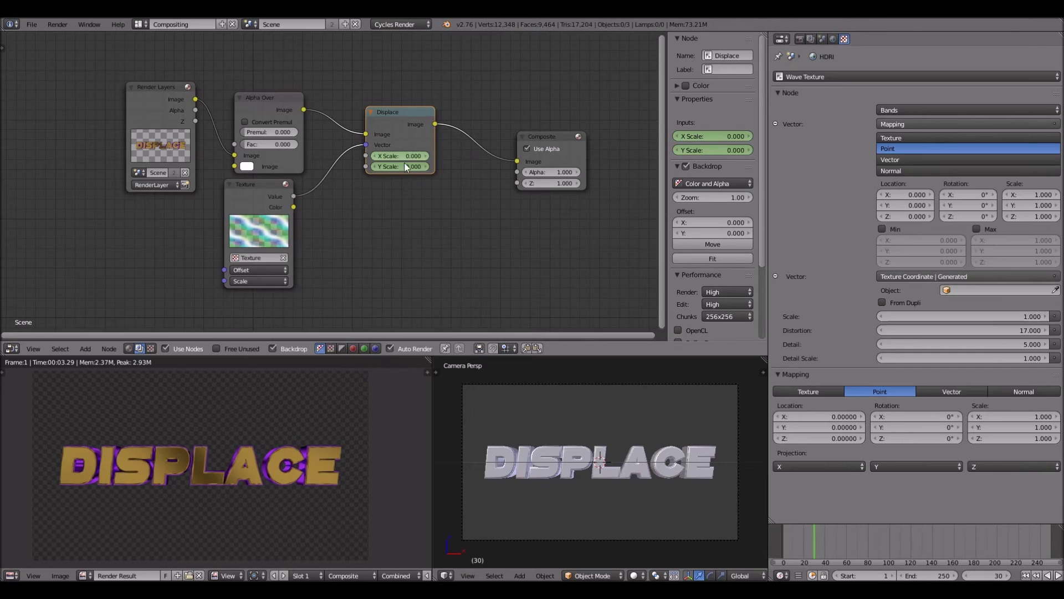
# Insert keyframes for the Displace node's X Scale and Y Scale at frame 30, and preview the animation from frame 0
pyautogui.press('i')
pyautogui.press('i')
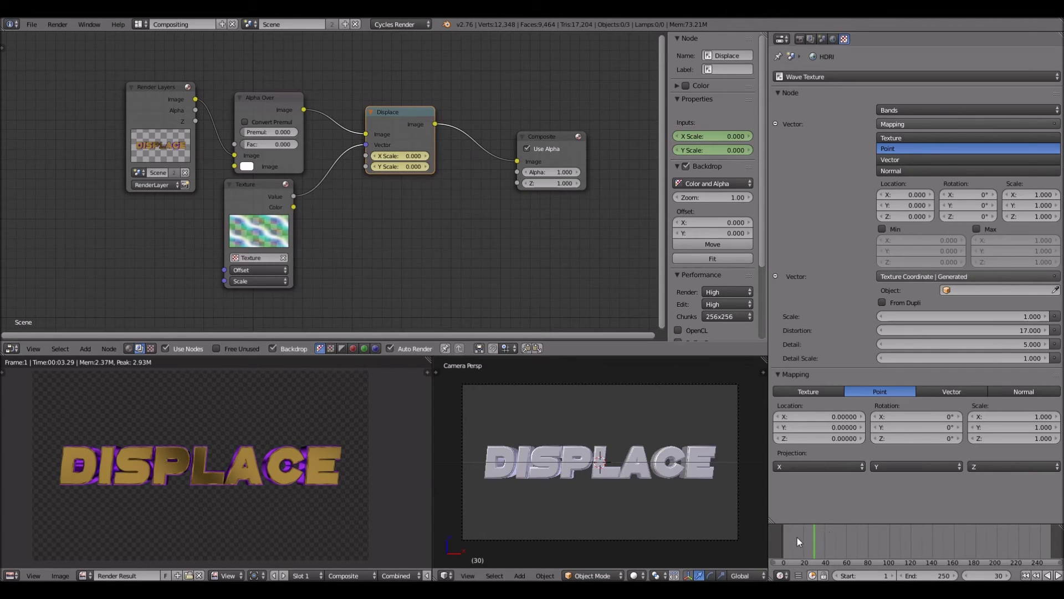
pyautogui.click(783, 538)
pyautogui.hotkey('alt', 'a')
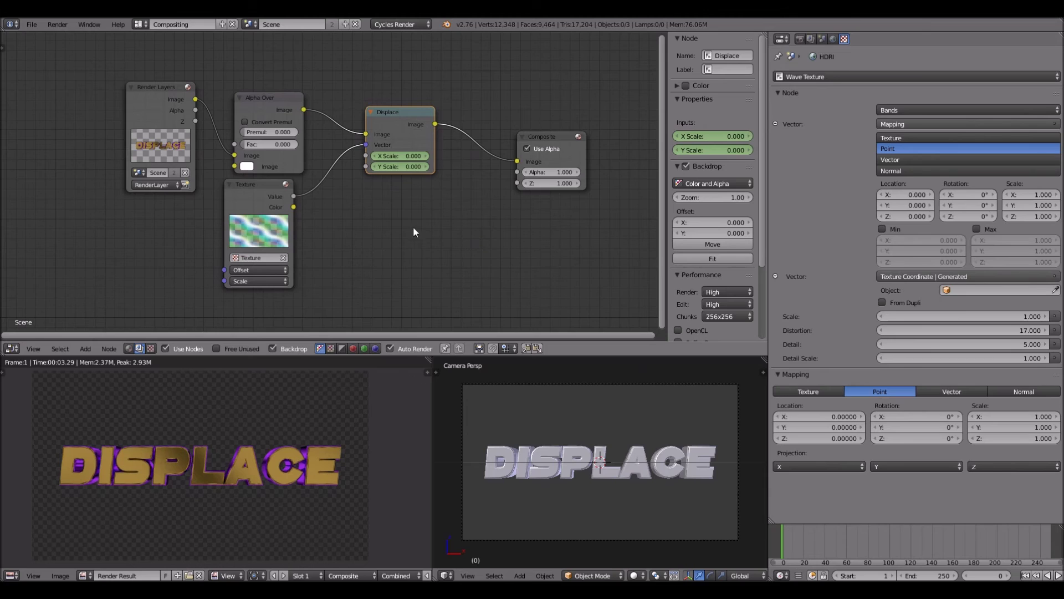
# Switch to the Default screen layout, inspect the 3D text from another angle and return to the camera view
pyautogui.click(142, 25)
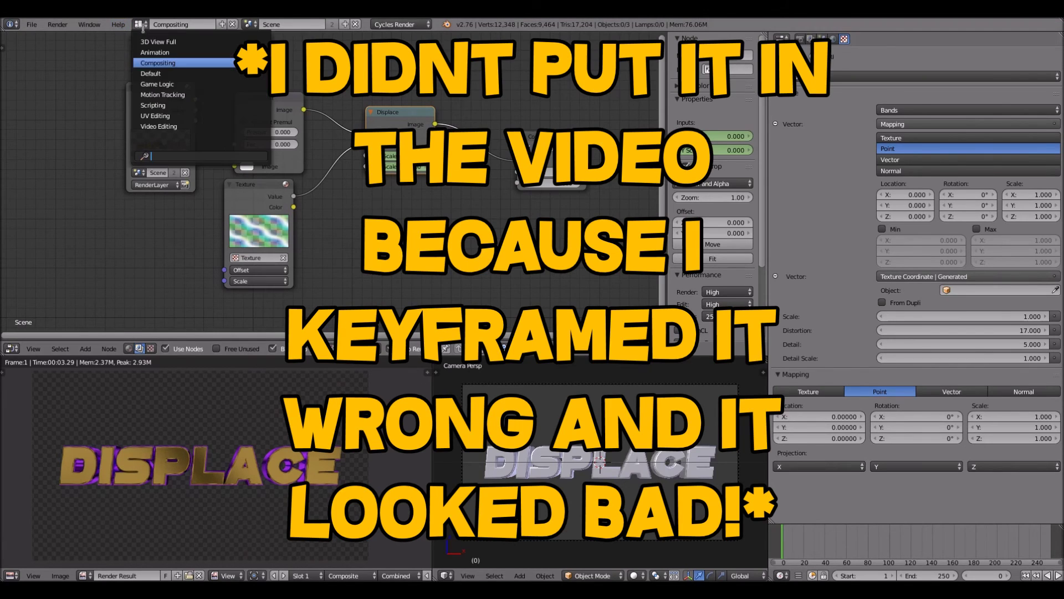
pyautogui.click(160, 74)
pyautogui.scroll(-2, 477, 285)
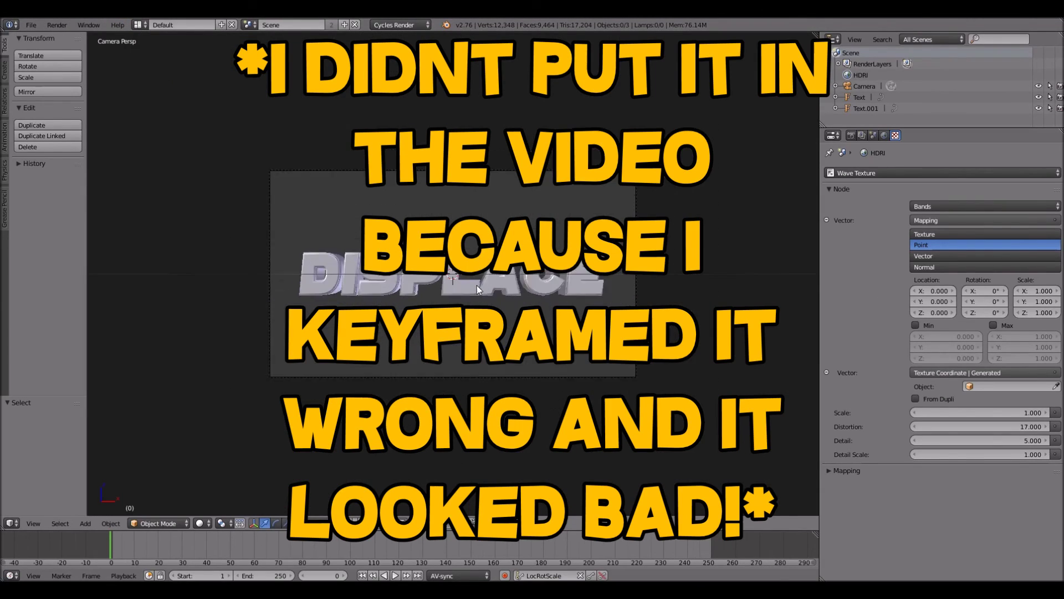
pyautogui.moveTo(477, 285); pyautogui.dragTo(473, 285, button='middle')
pyautogui.moveTo(442, 321); pyautogui.dragTo(290, 357, button='middle')
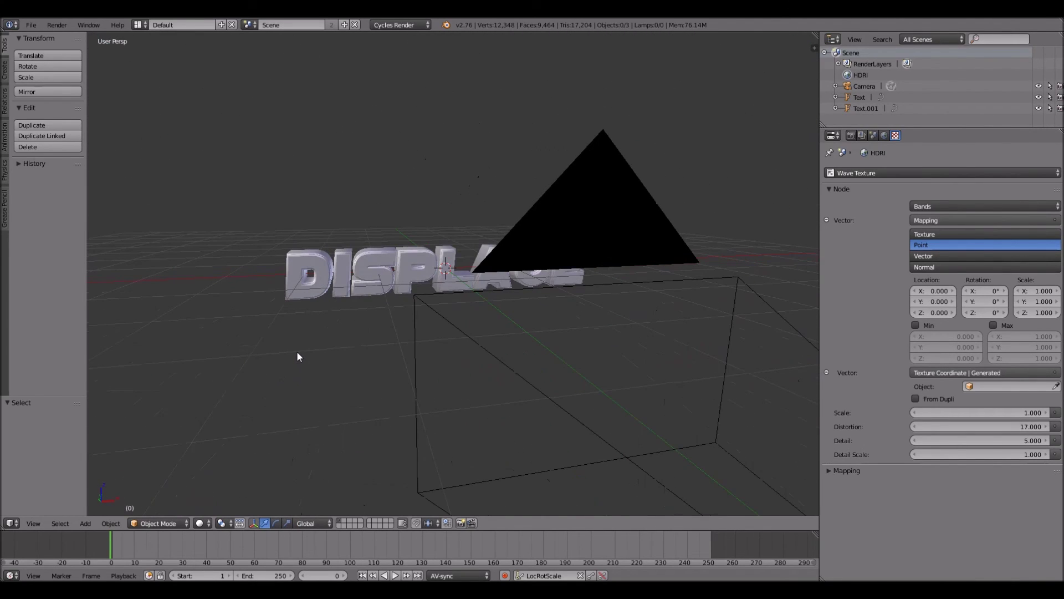
pyautogui.press('KP_0')
# Set the animation's end frame to 30
pyautogui.click(12, 523)
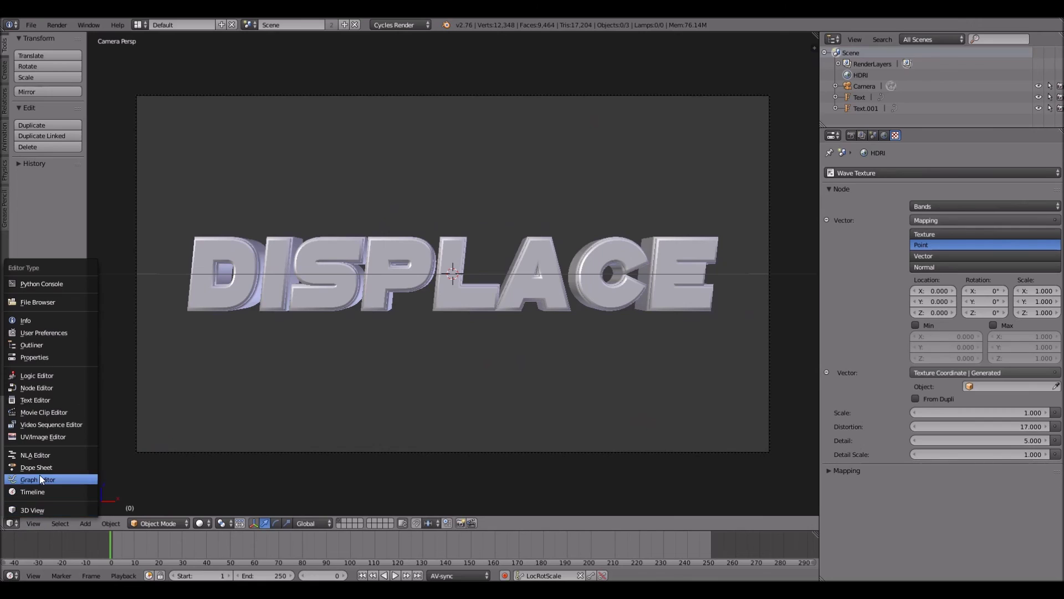
pyautogui.click(266, 576)
pyautogui.write('3')
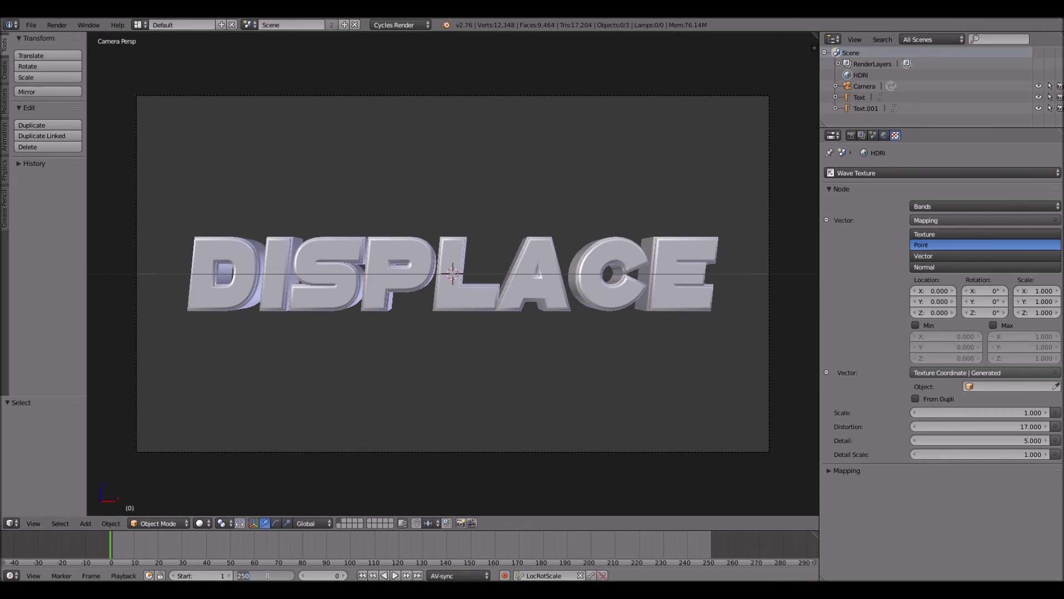
pyautogui.write('0')
pyautogui.press('Return')
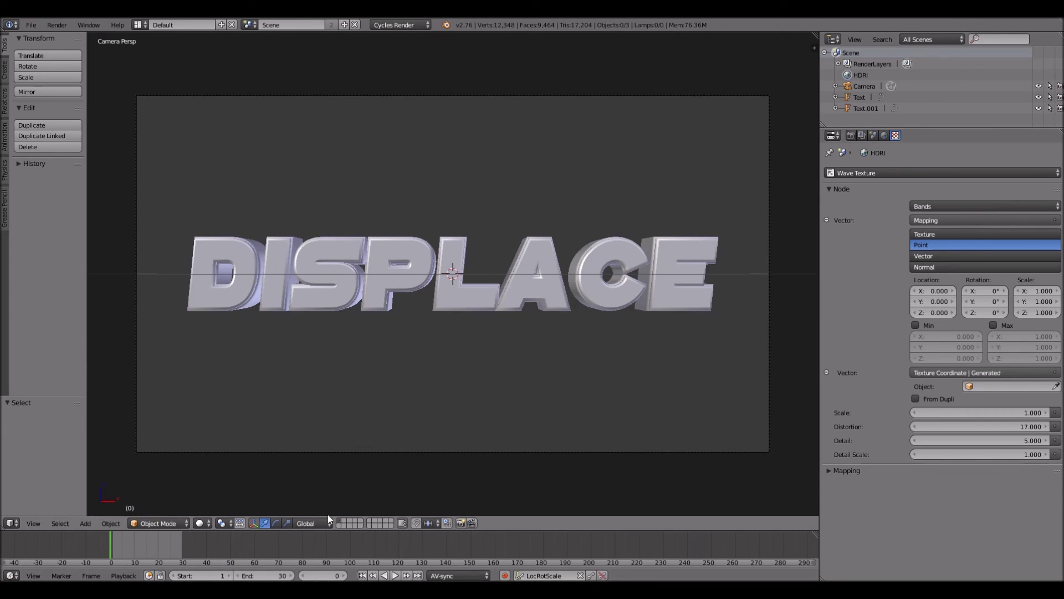
pyautogui.scroll(3, 374, 552)
pyautogui.scroll(-4, 375, 552)
pyautogui.moveTo(242, 553); pyautogui.dragTo(409, 543, button='middle')
pyautogui.moveTo(87, 539); pyautogui.dragTo(171, 422, button='middle')
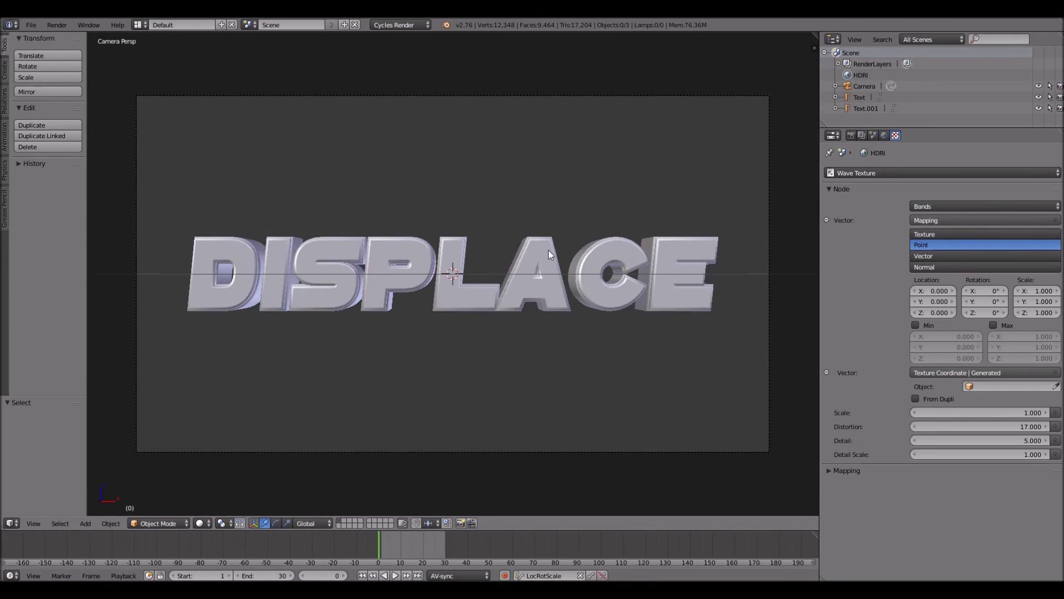